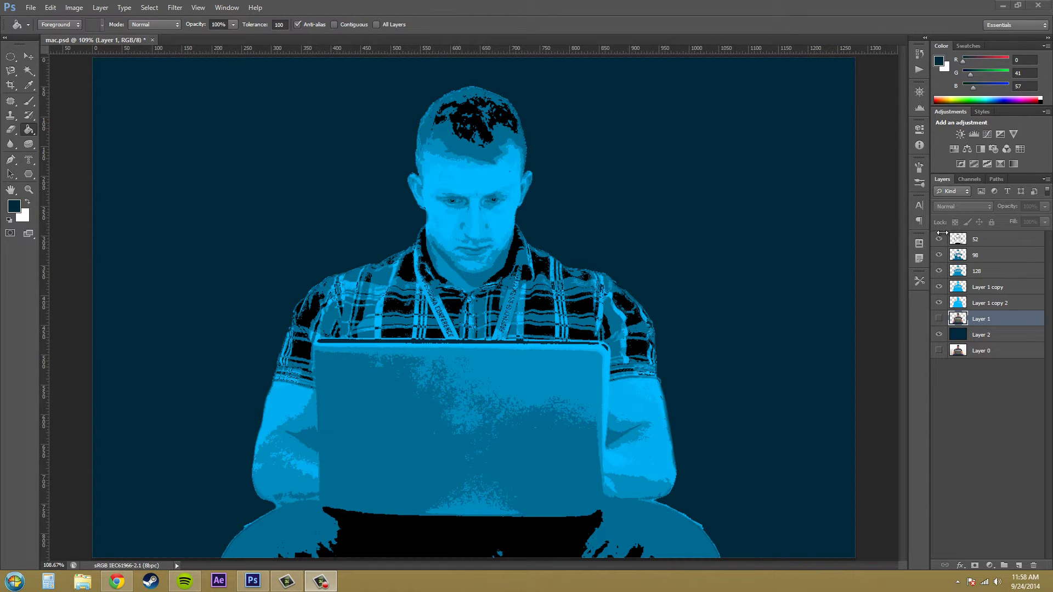
# Toggle the 52, 98 and 128 threshold layers and the Layer 1 copies off and on to compare them.
pyautogui.click(938, 255)
pyautogui.click(938, 271)
pyautogui.click(938, 287)
pyautogui.click(938, 303)
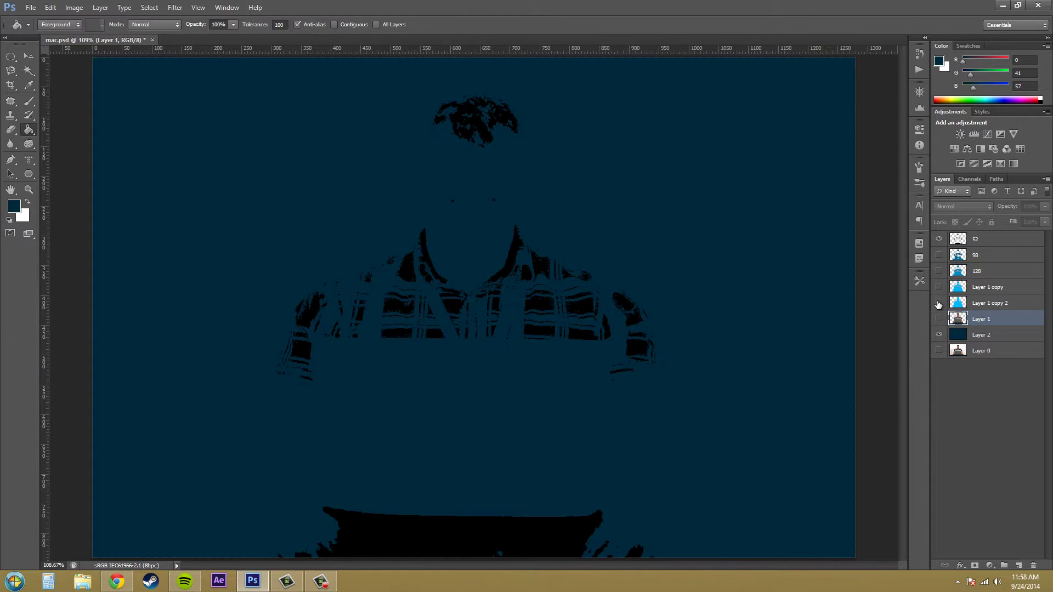
pyautogui.click(938, 303)
pyautogui.click(938, 287)
pyautogui.click(938, 271)
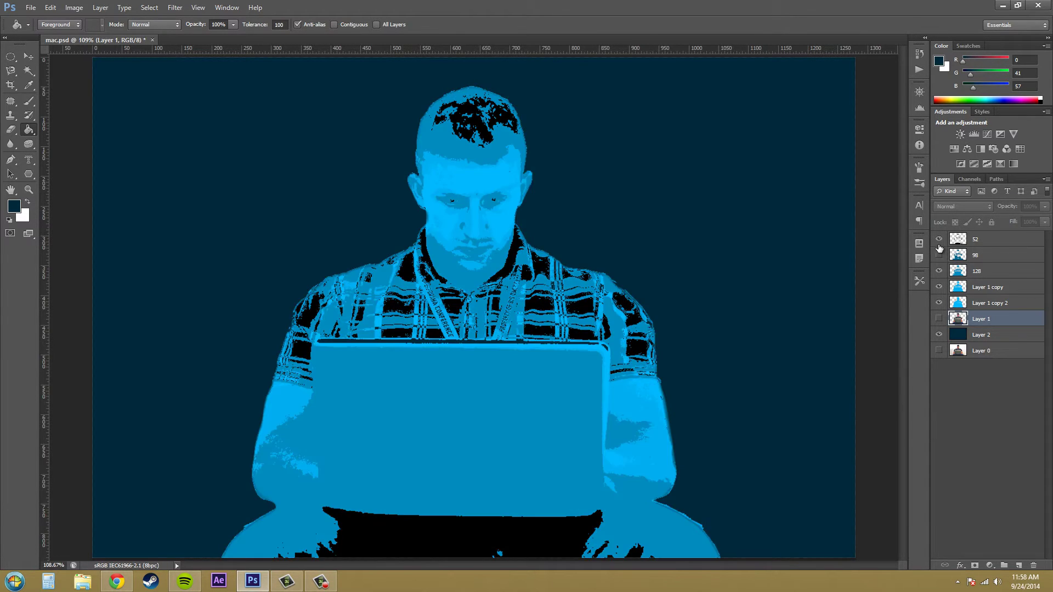
pyautogui.click(939, 239)
pyautogui.click(939, 239)
pyautogui.click(938, 255)
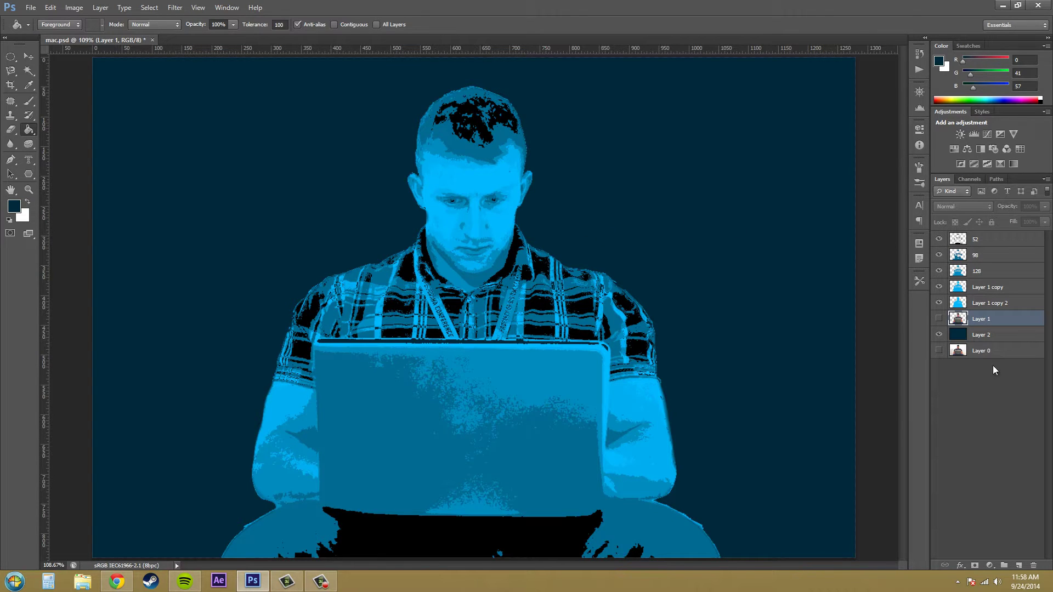
# Hide every threshold layer and the navy background, then show and select Layer 0.
pyautogui.click(939, 303)
pyautogui.click(939, 287)
pyautogui.click(939, 271)
pyautogui.click(938, 255)
pyautogui.click(939, 239)
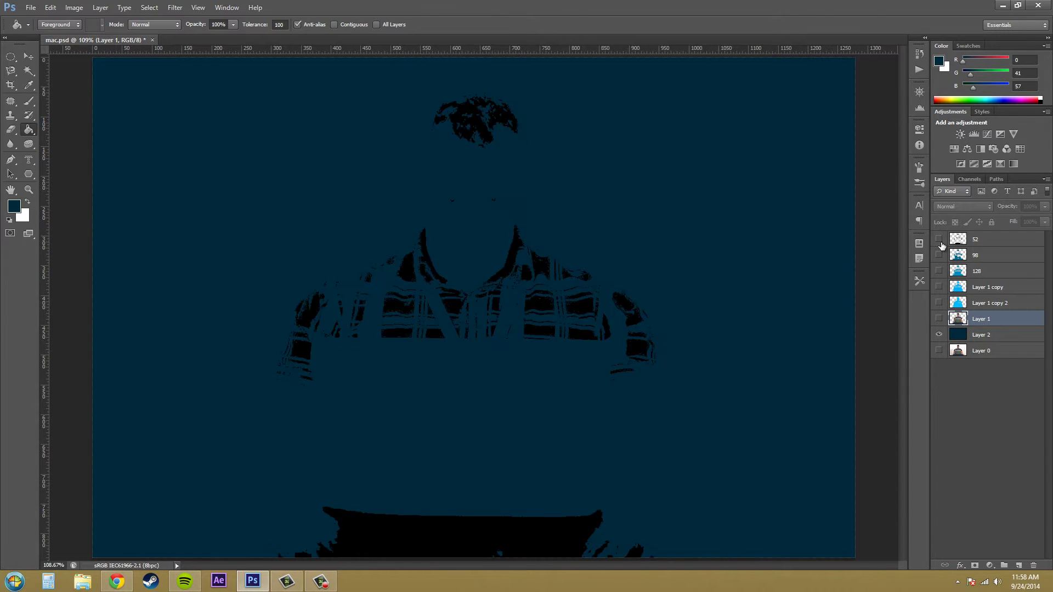
pyautogui.click(939, 335)
pyautogui.click(939, 351)
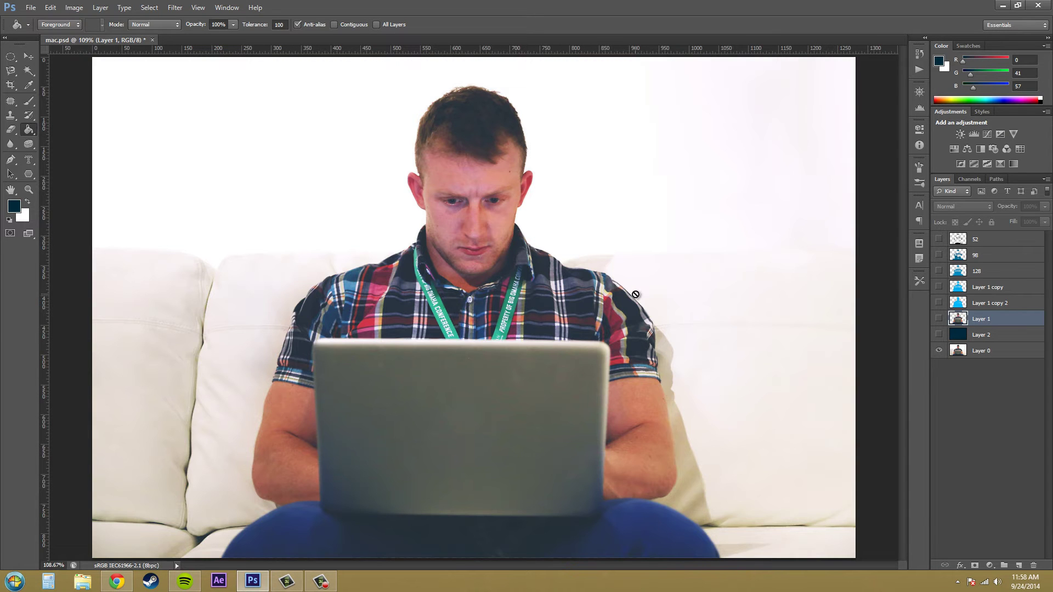
pyautogui.click(988, 354)
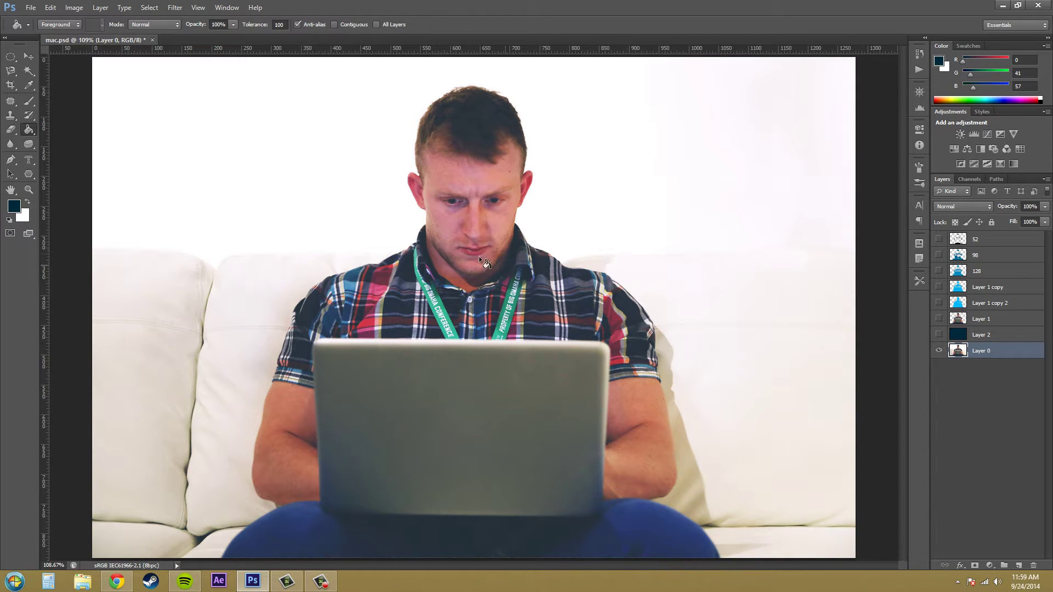
pyautogui.click(74, 7)
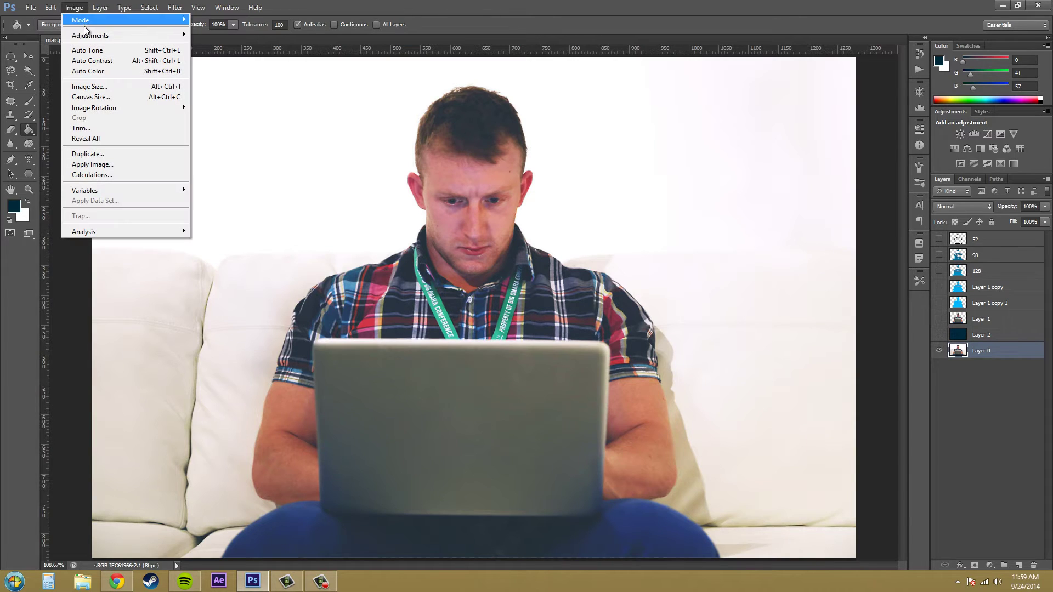
pyautogui.moveTo(91, 35)
pyautogui.click(227, 179)
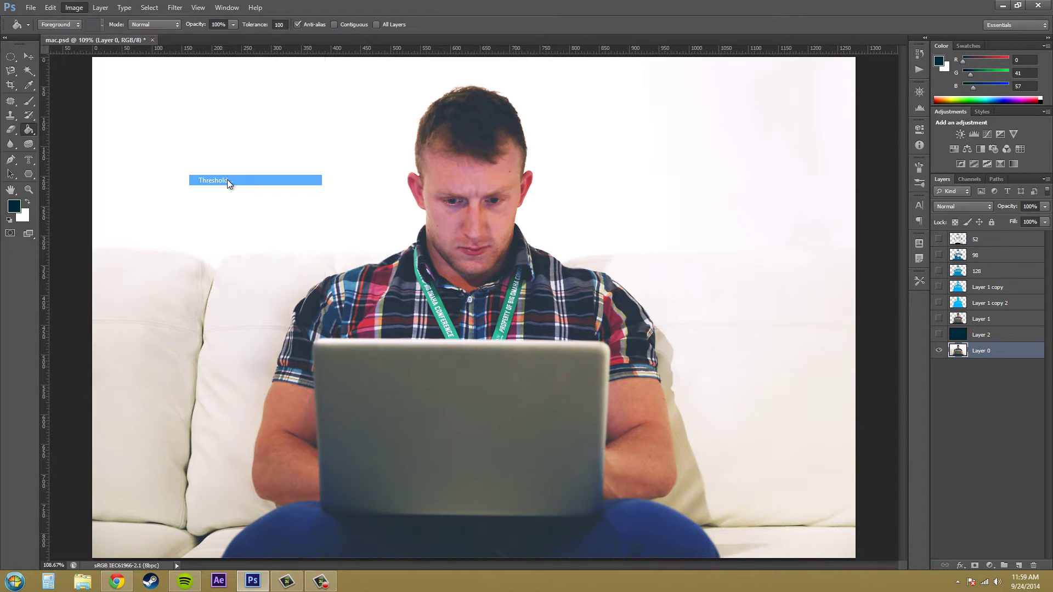
pyautogui.moveTo(723, 187); pyautogui.dragTo(803, 147)
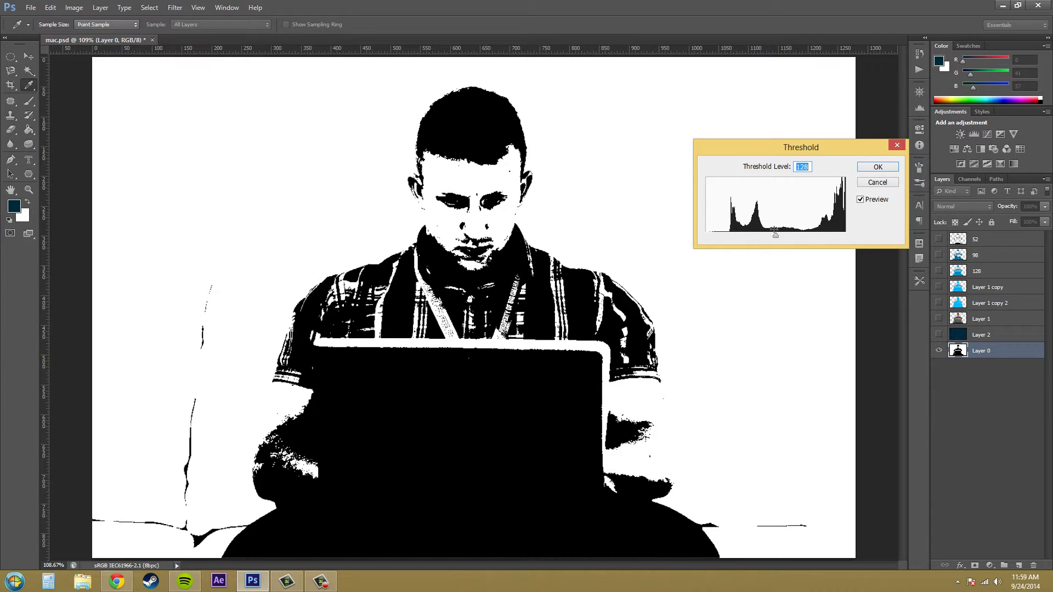
pyautogui.moveTo(776, 235); pyautogui.dragTo(747, 236)
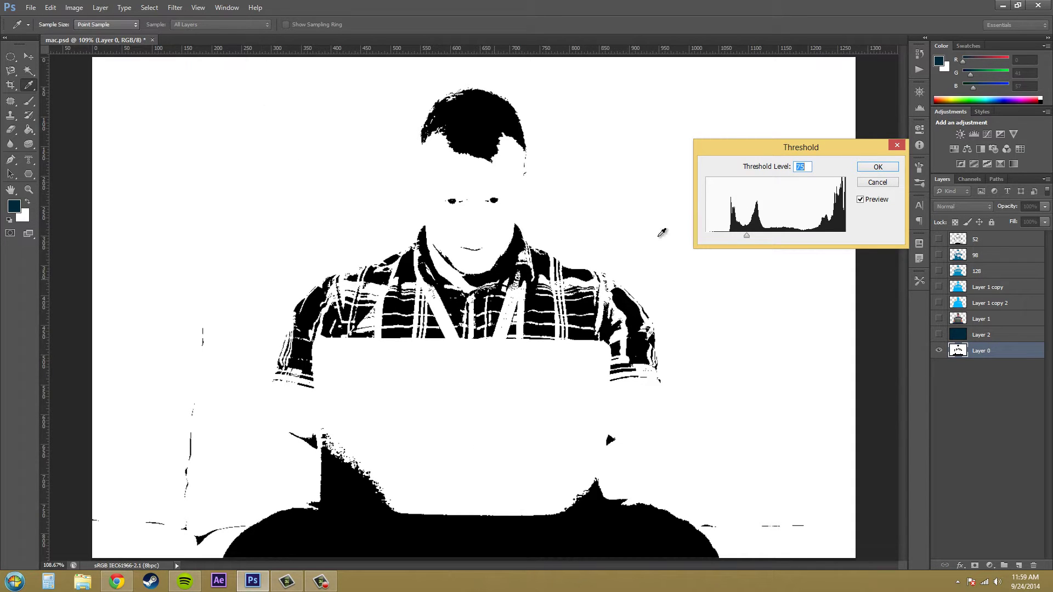
pyautogui.moveTo(747, 235); pyautogui.dragTo(812, 238)
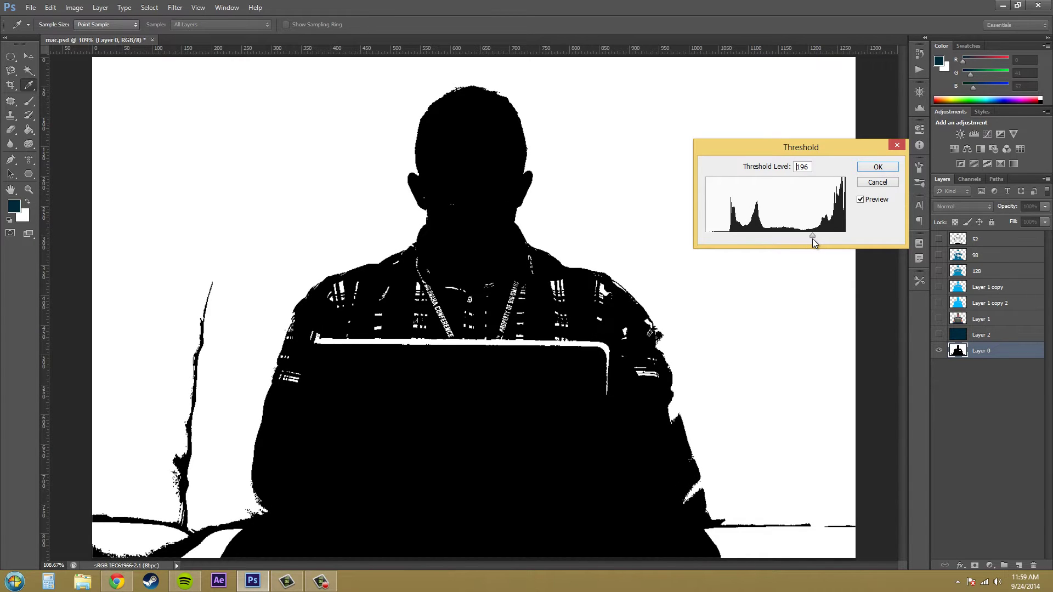
pyautogui.click(877, 183)
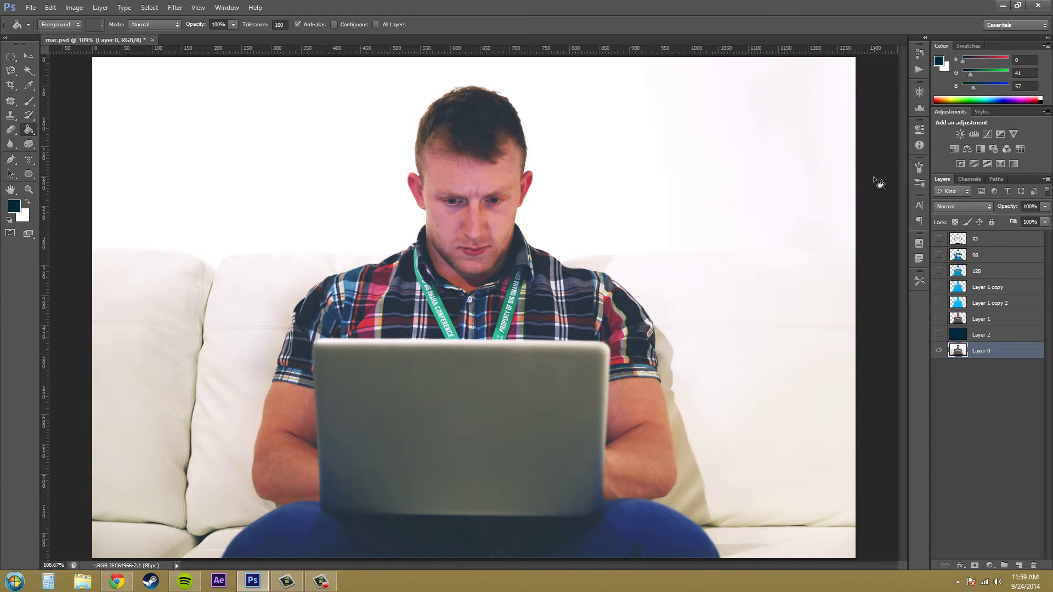
# Check the Layer 1, Layer 0 and Layer 1 copy 2 views and choose the Magnetic Lasso tool.
pyautogui.click(983, 320)
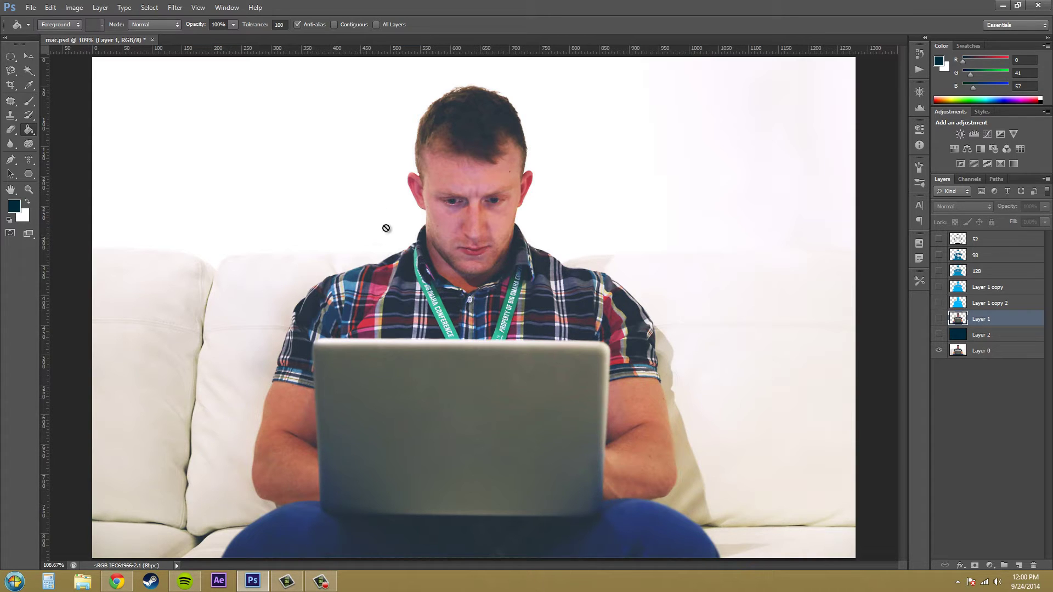
pyautogui.click(939, 319)
pyautogui.click(939, 350)
pyautogui.click(939, 351)
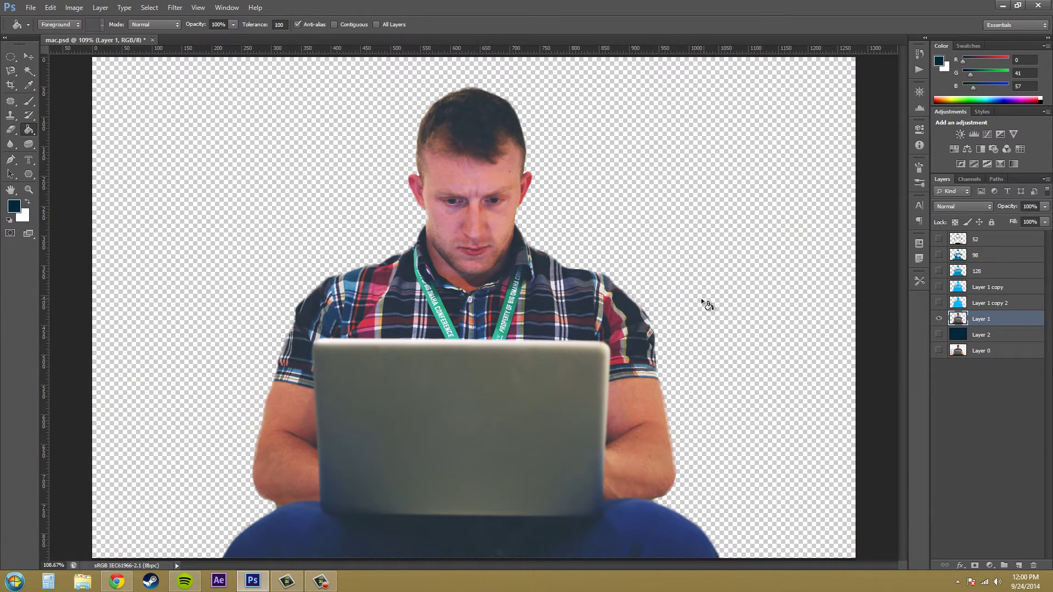
pyautogui.click(965, 354)
pyautogui.click(939, 351)
pyautogui.click(939, 315)
pyautogui.click(938, 303)
pyautogui.click(939, 302)
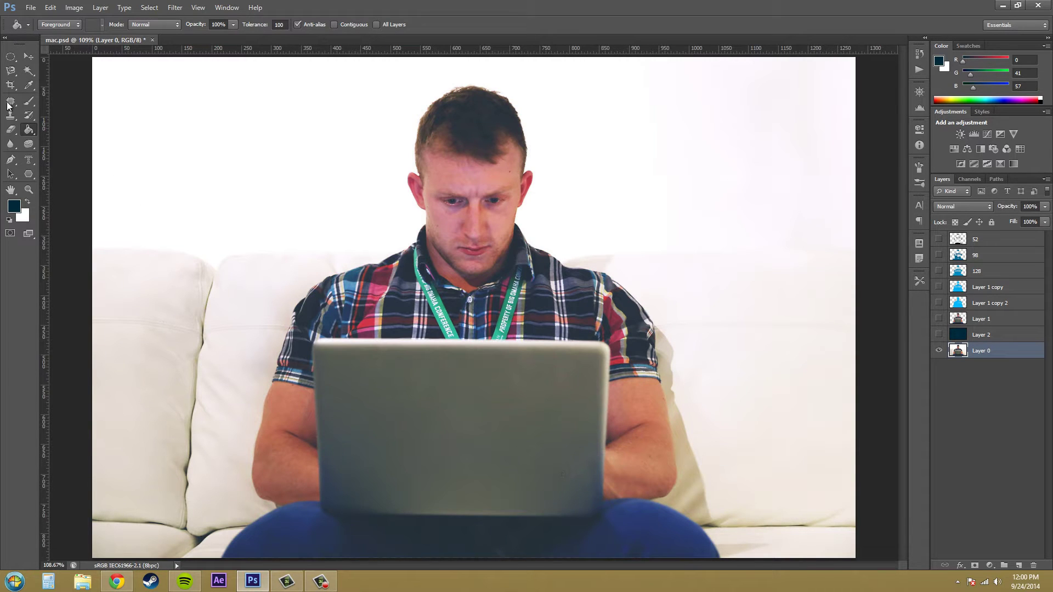
pyautogui.click(12, 71)
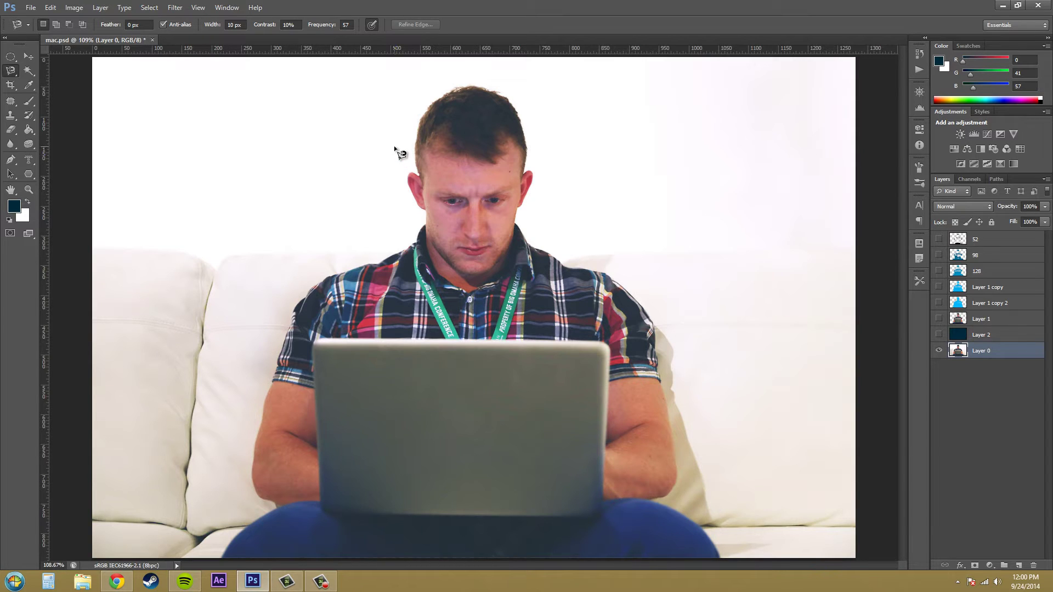
# Show the Layer 1 cut-out alone and delete the threshold layers from Layer 1 copy 2 through 52.
pyautogui.click(938, 319)
pyautogui.click(939, 351)
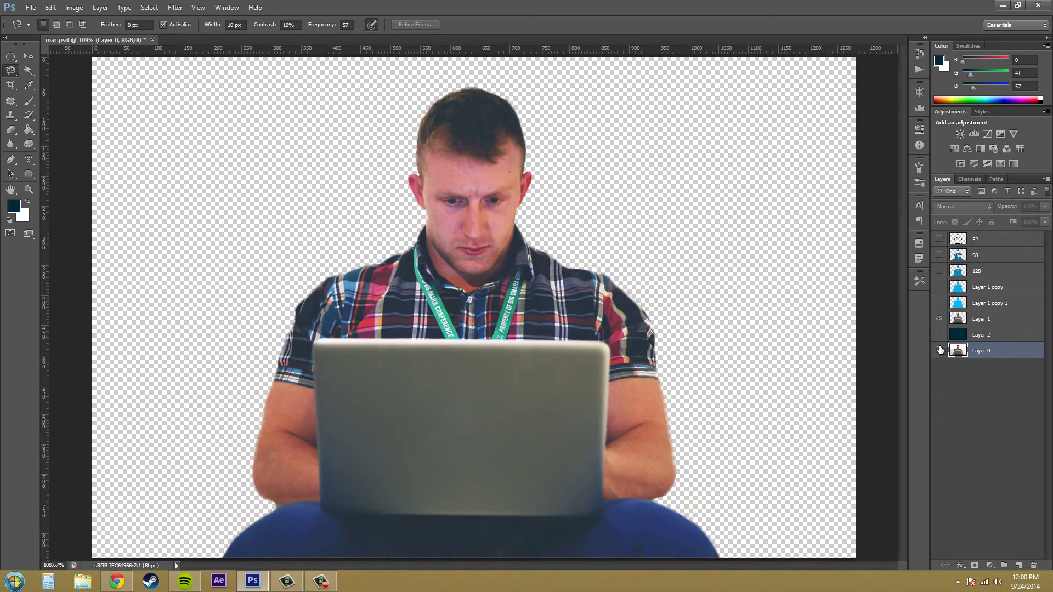
pyautogui.click(1009, 303)
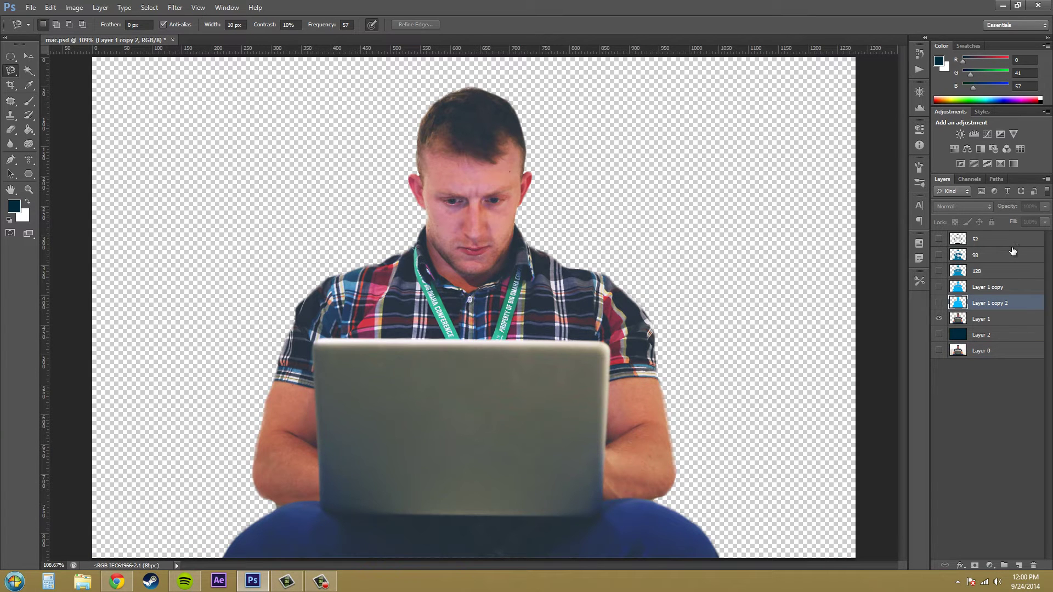
pyautogui.keyDown('shift'); pyautogui.click(1012, 253); pyautogui.keyUp('shift')
pyautogui.keyDown('shift'); pyautogui.click(1009, 241); pyautogui.keyUp('shift')
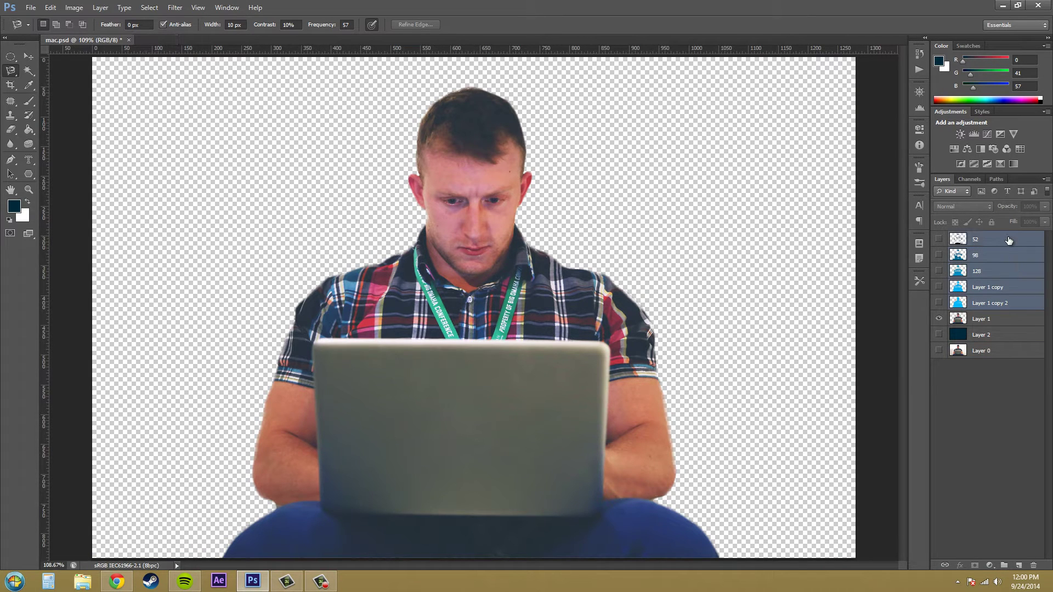
pyautogui.press('Delete')
pyautogui.click(983, 275)
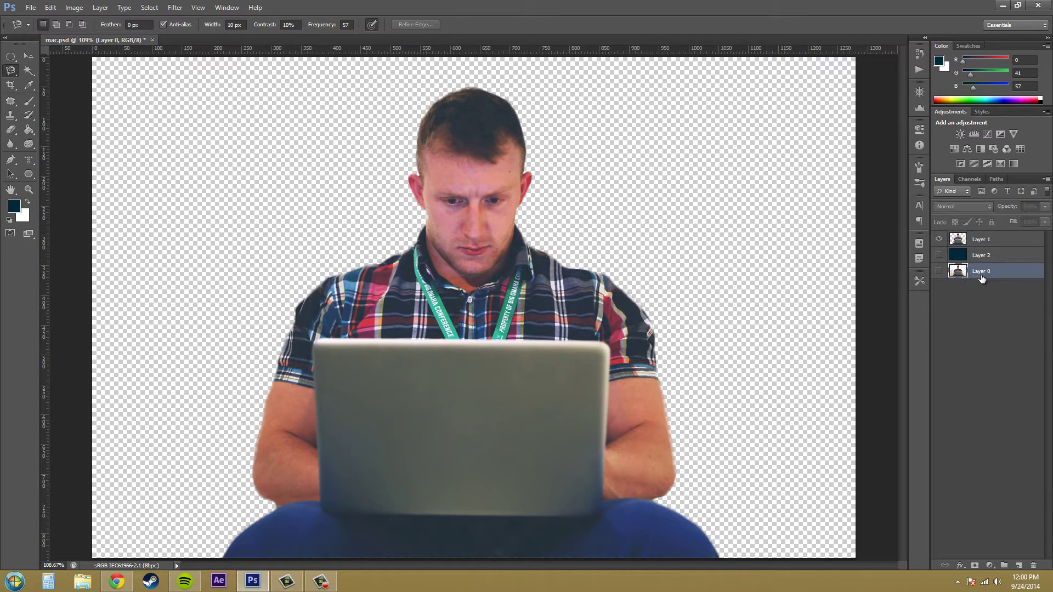
# Add a new layer above Layer 2 and fill it with navy #002939 using the Paint Bucket.
pyautogui.click(991, 243)
pyautogui.click(957, 262)
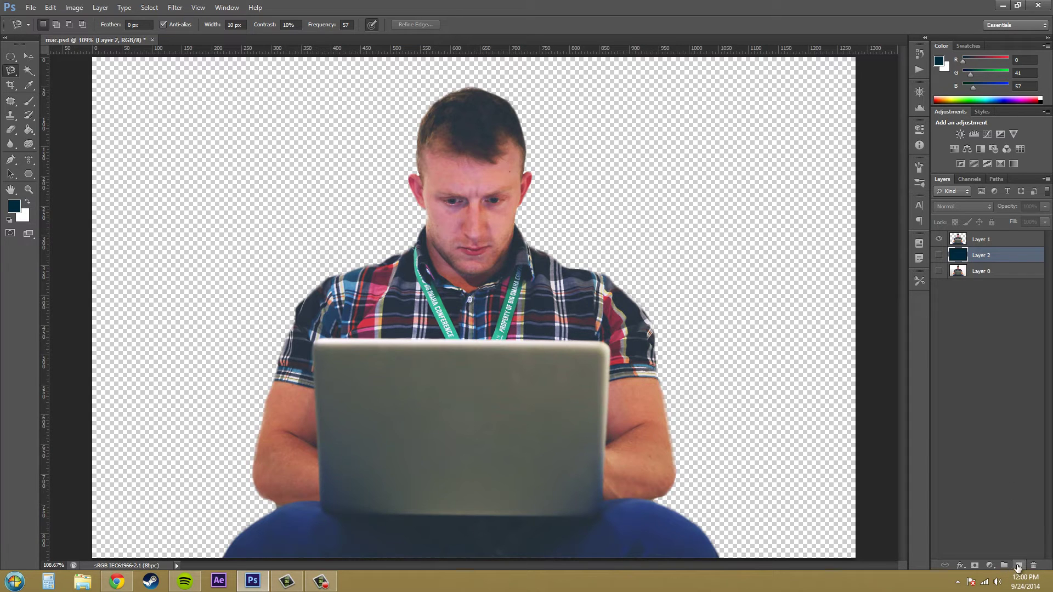
pyautogui.click(1018, 565)
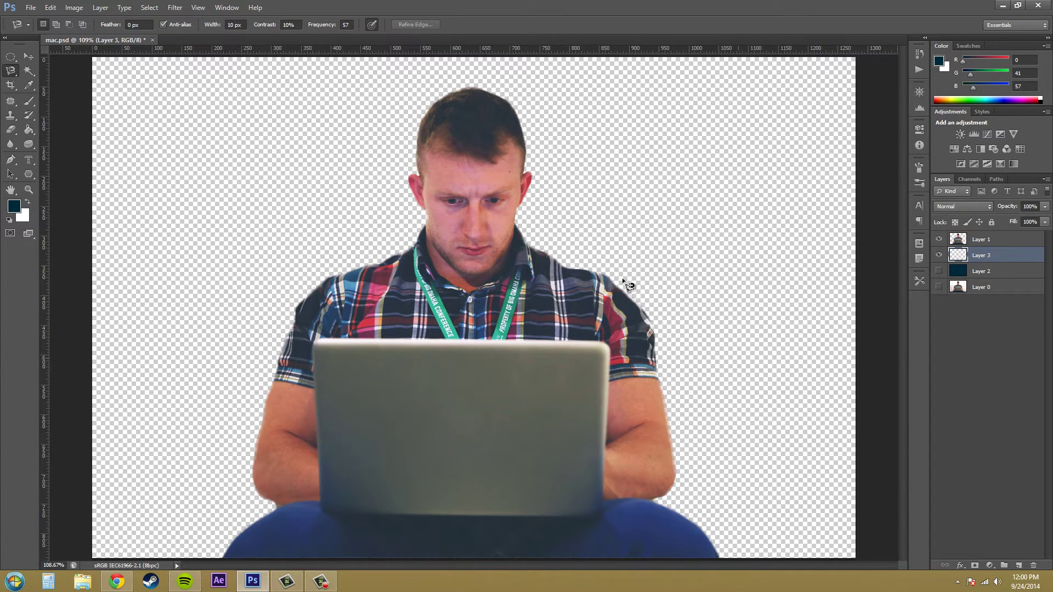
pyautogui.click(30, 130)
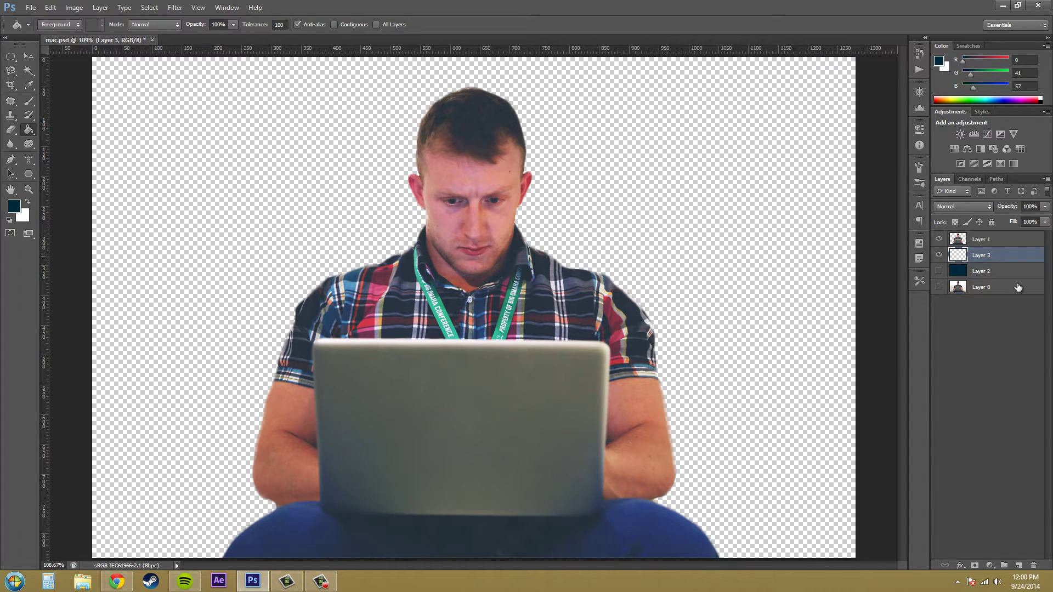
pyautogui.click(772, 194)
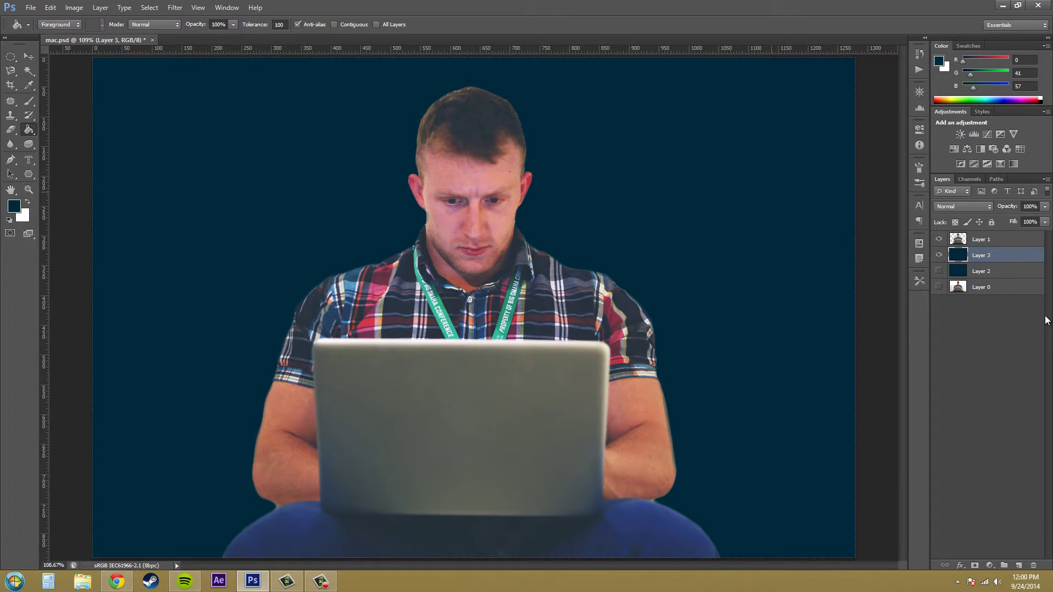
# Close the foreground Color Picker without changes and select Layer 1.
pyautogui.click(939, 64)
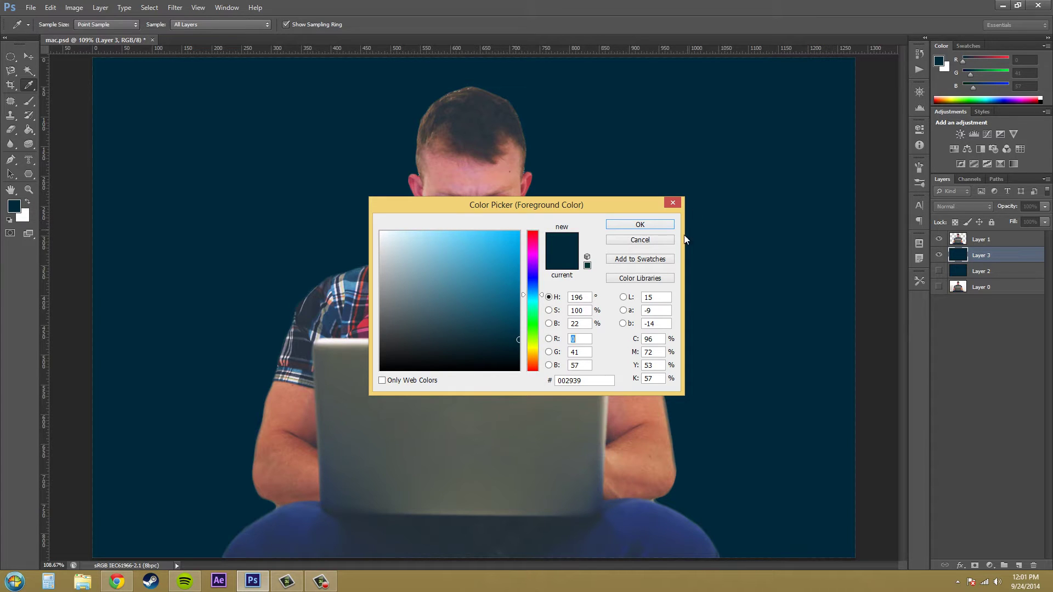
pyautogui.click(667, 243)
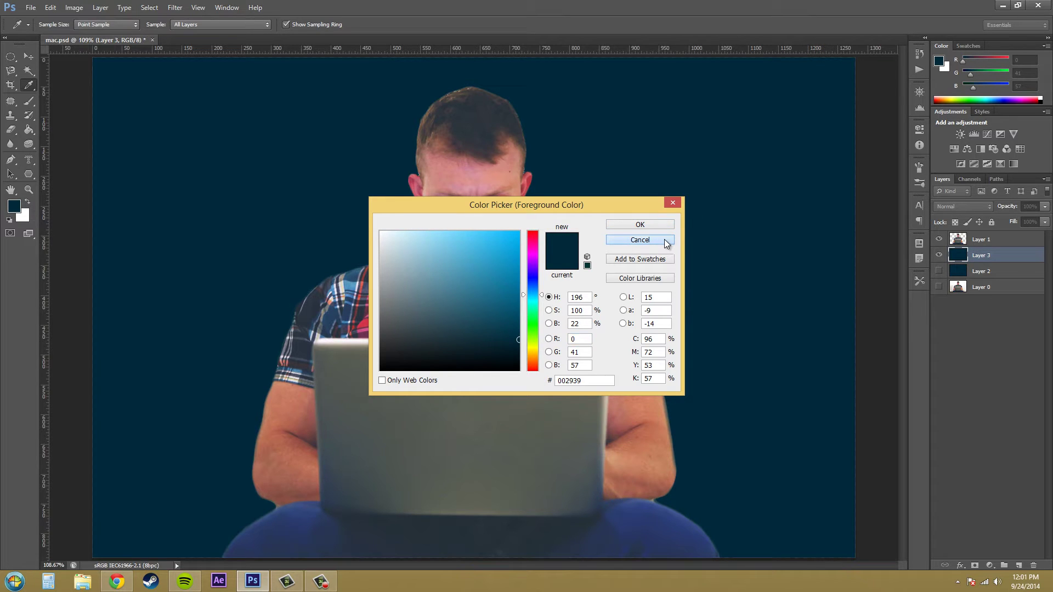
pyautogui.click(666, 241)
pyautogui.click(989, 243)
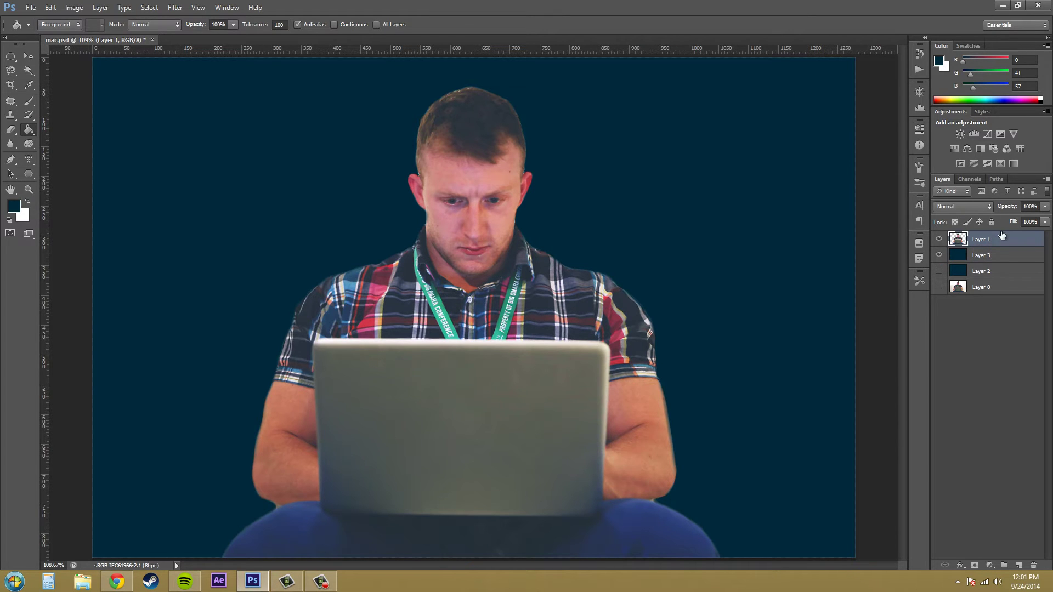
# Duplicate Layer 1 four times, leaving only Layer 1 copy 4 visible and selected.
pyautogui.moveTo(1001, 234); pyautogui.dragTo(1018, 566)
pyautogui.moveTo(1021, 379); pyautogui.dragTo(1018, 565)
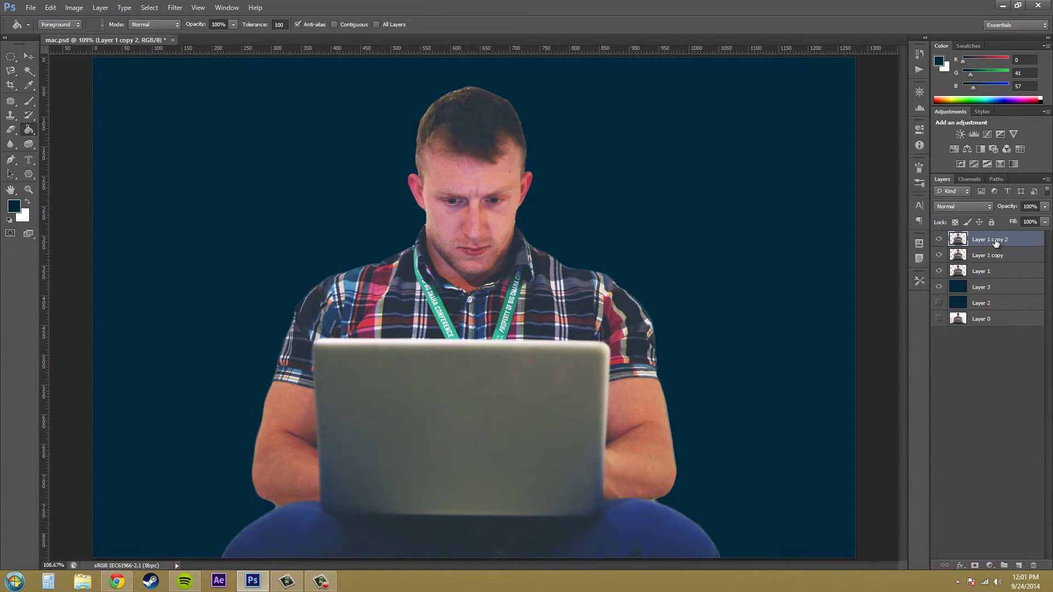
pyautogui.moveTo(995, 241); pyautogui.dragTo(1018, 565)
pyautogui.moveTo(1003, 239); pyautogui.dragTo(1020, 564)
pyautogui.click(970, 304)
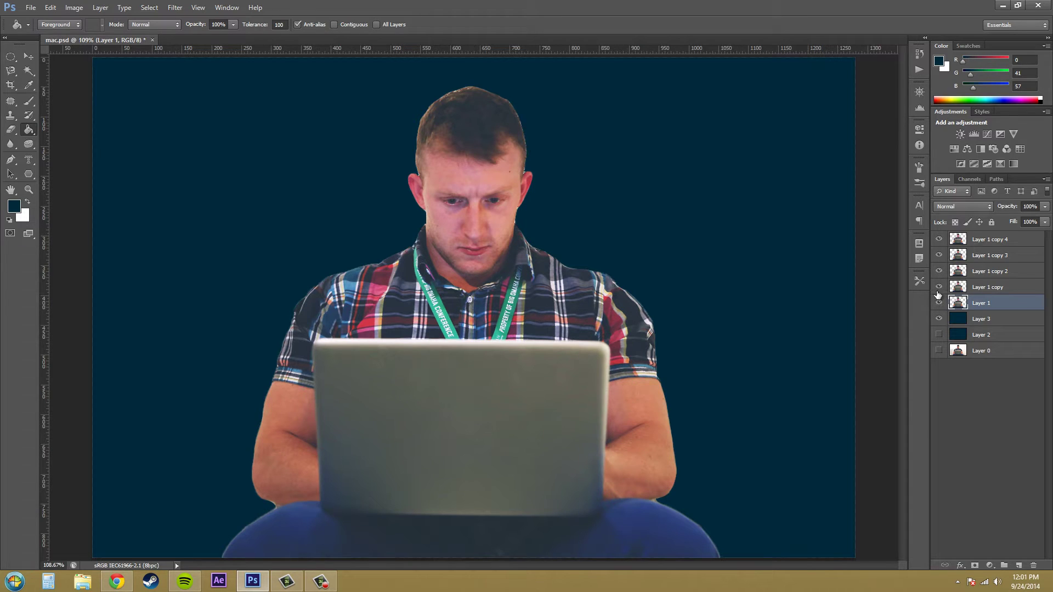
pyautogui.keyDown('alt'); pyautogui.click(938, 240); pyautogui.keyUp('alt')
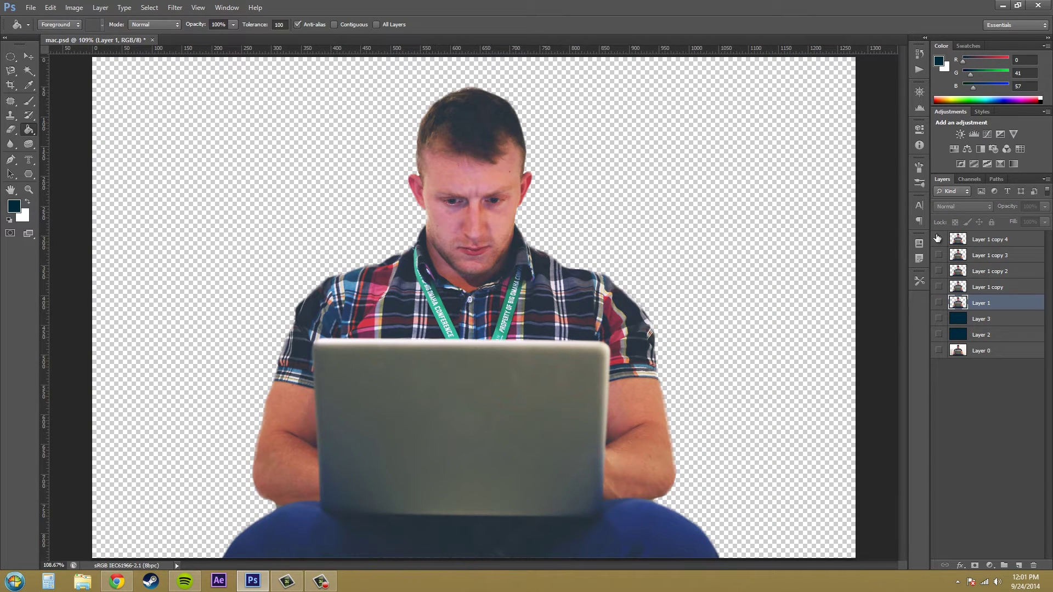
pyautogui.click(1009, 243)
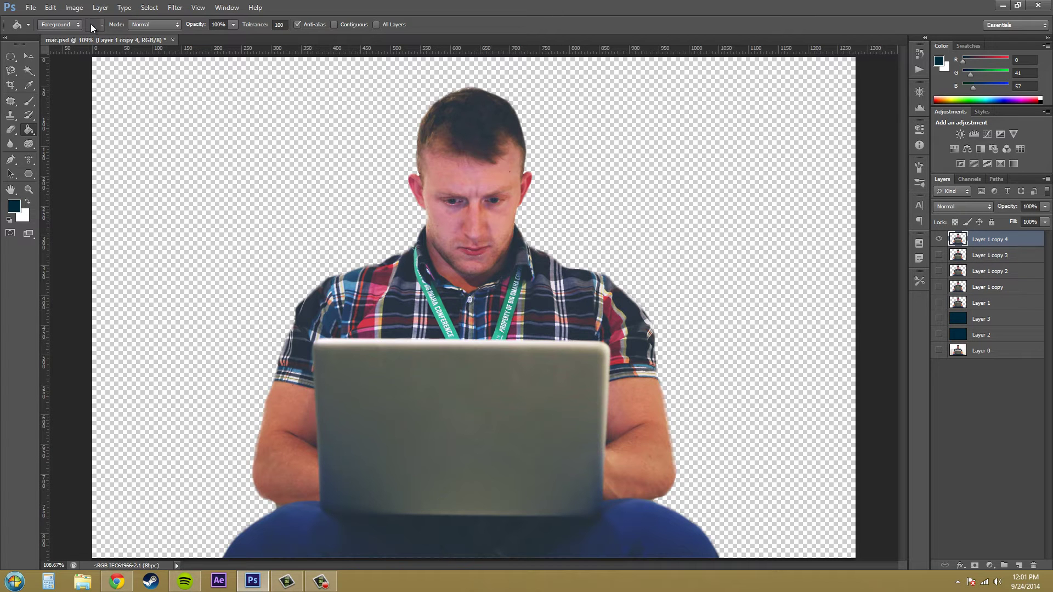
# Apply a Threshold adjustment at level 52 to Layer 1 copy 4.
pyautogui.click(77, 8)
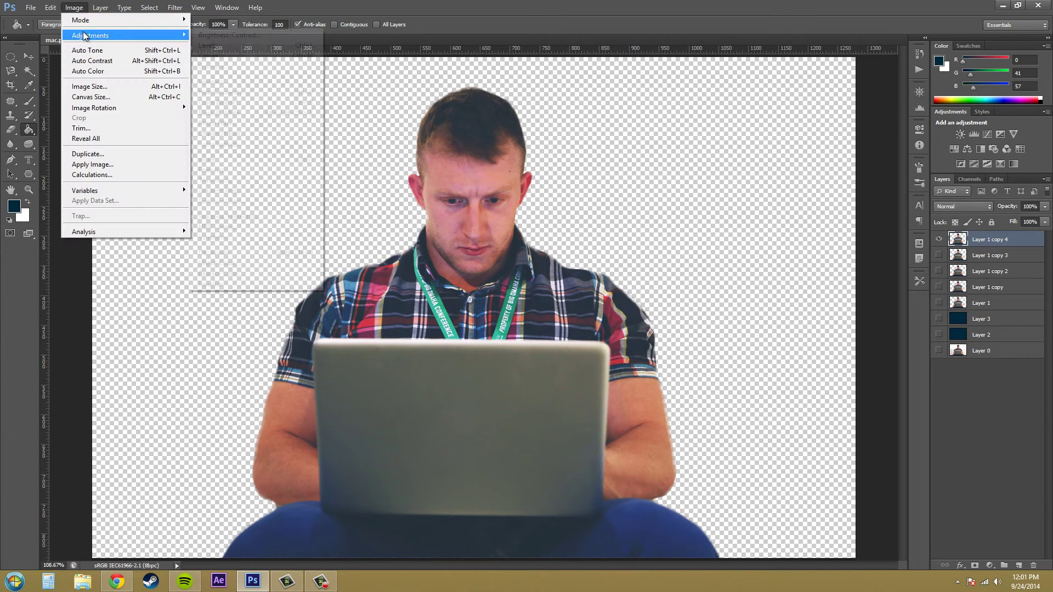
pyautogui.moveTo(88, 35)
pyautogui.click(241, 180)
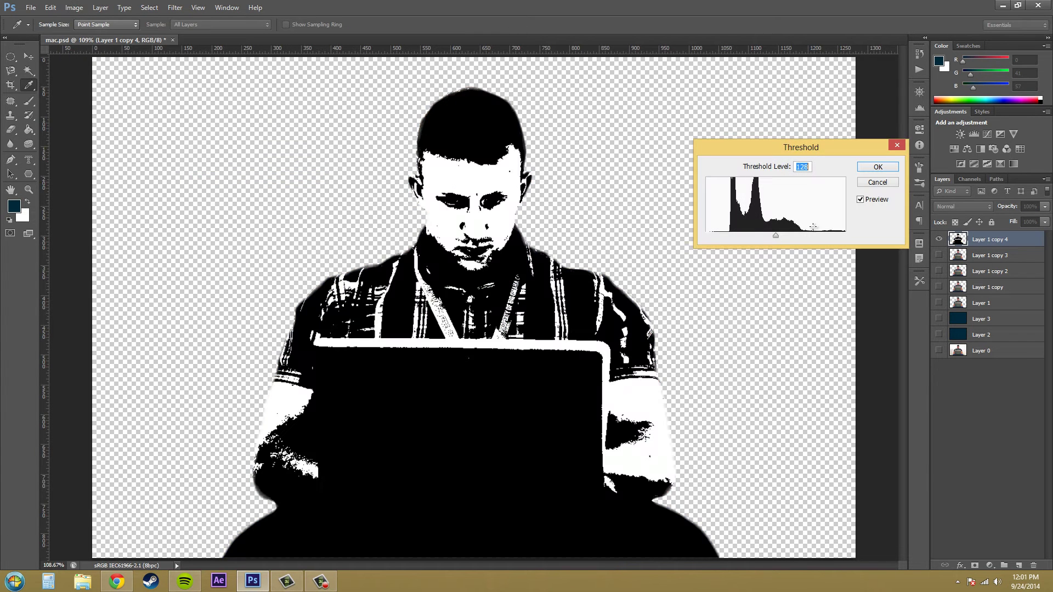
pyautogui.moveTo(775, 238); pyautogui.dragTo(734, 237)
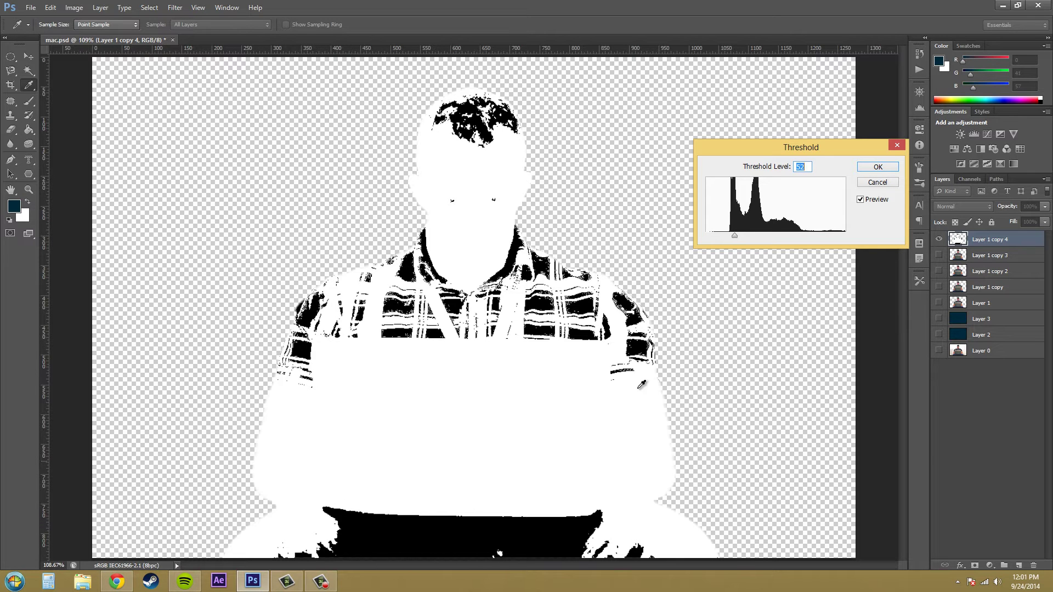
pyautogui.click(878, 167)
# Rename the thresholded layer to '52'.
pyautogui.doubleClick(1000, 240)
pyautogui.write('52')
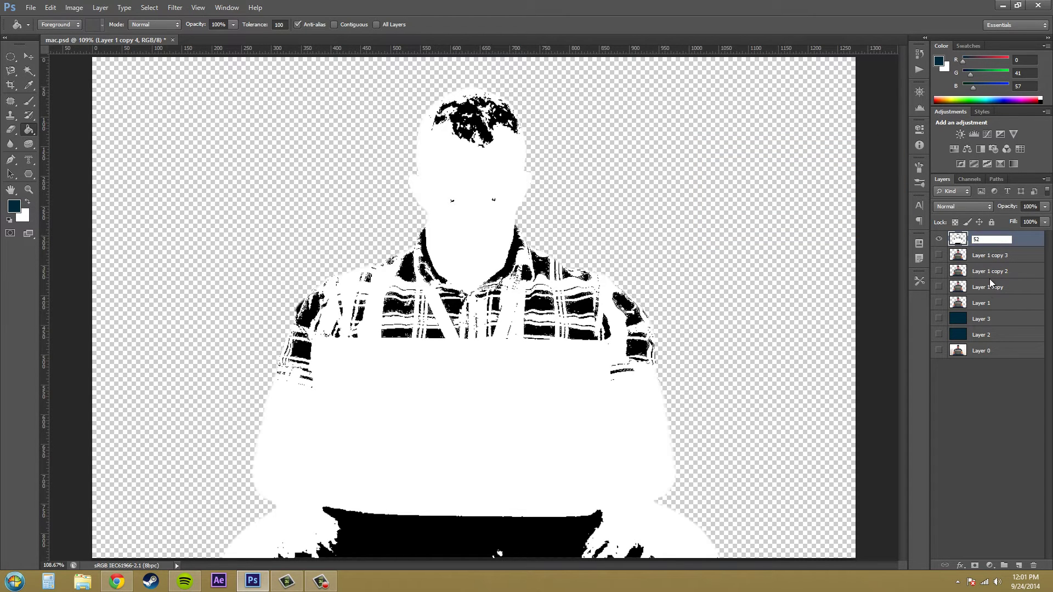
pyautogui.click(1012, 406)
pyautogui.click(981, 259)
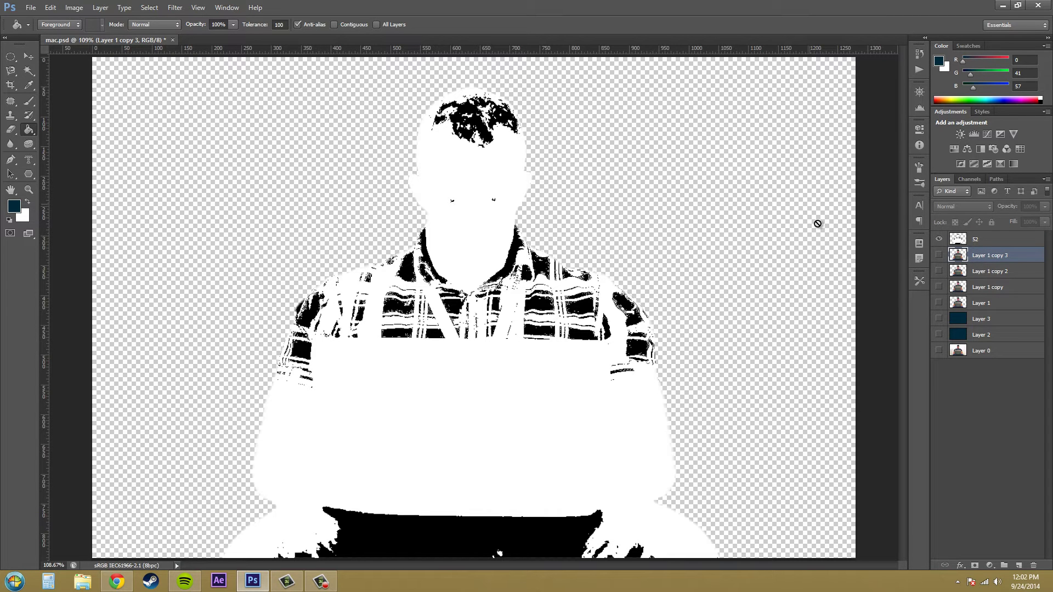
# Show Layer 1 copy 3, apply Threshold at level 92, and rename it '92'.
pyautogui.keyDown('alt'); pyautogui.click(938, 255); pyautogui.keyUp('alt')
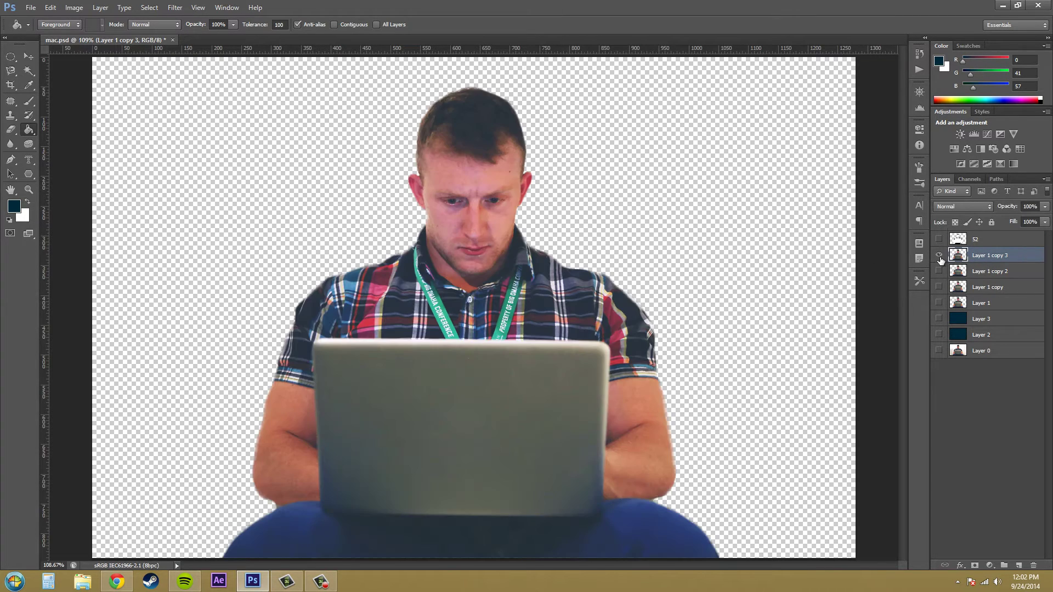
pyautogui.click(74, 8)
pyautogui.moveTo(126, 35)
pyautogui.click(248, 180)
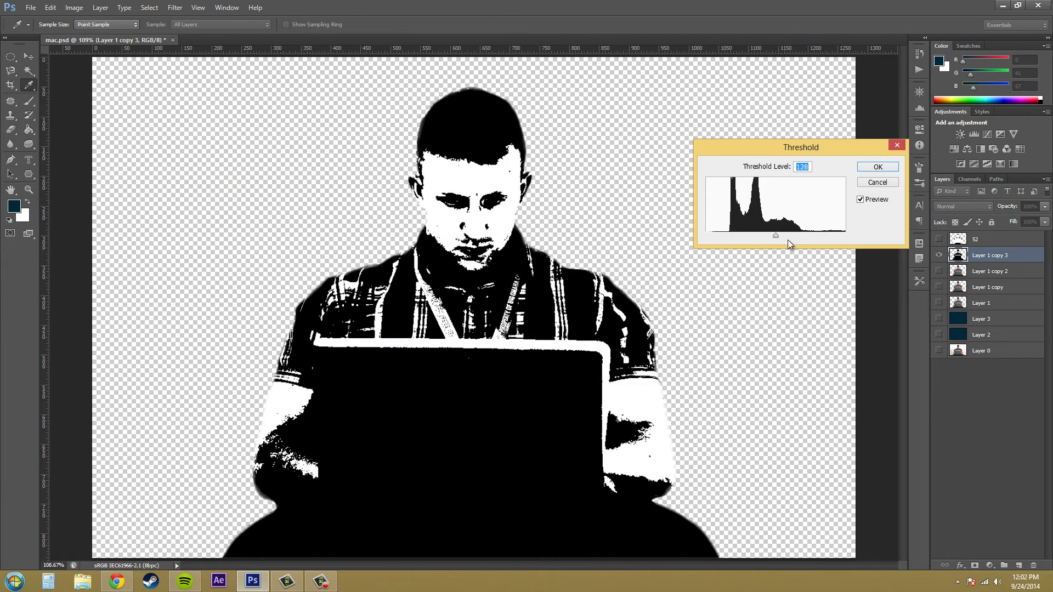
pyautogui.moveTo(778, 238); pyautogui.dragTo(756, 235)
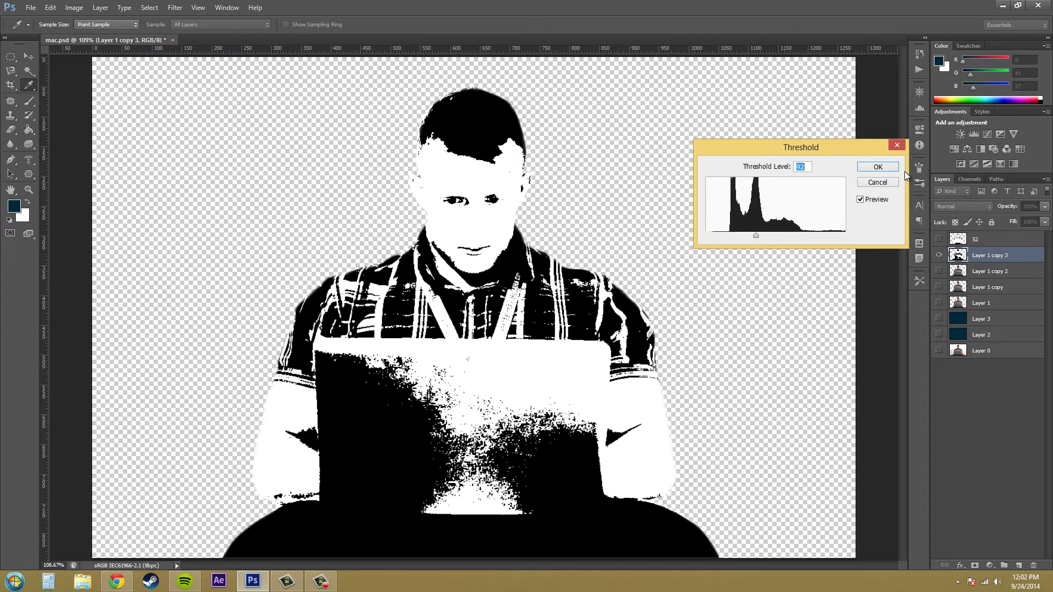
pyautogui.click(883, 168)
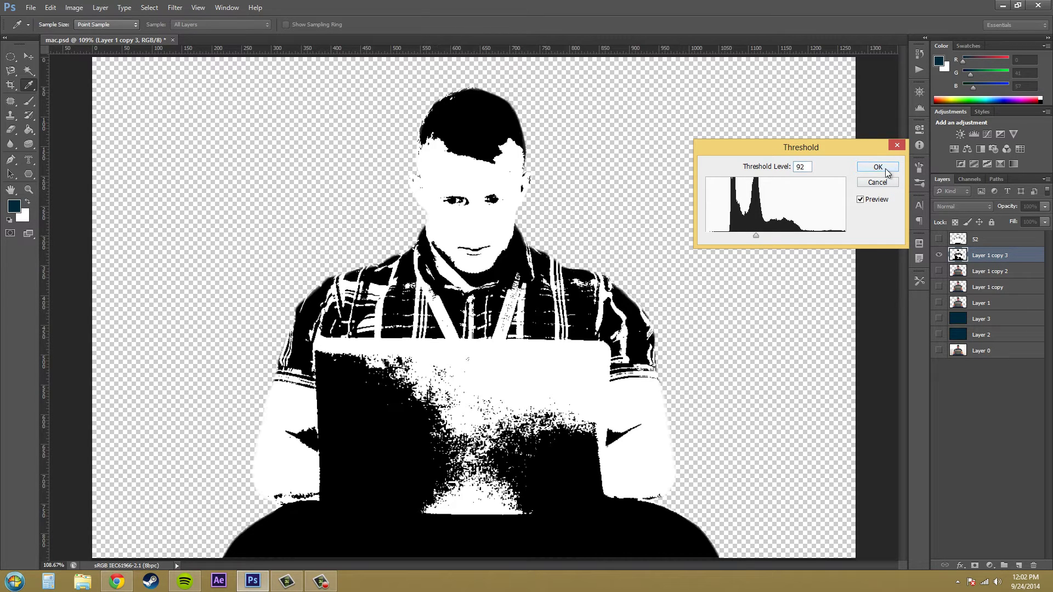
pyautogui.doubleClick(984, 256)
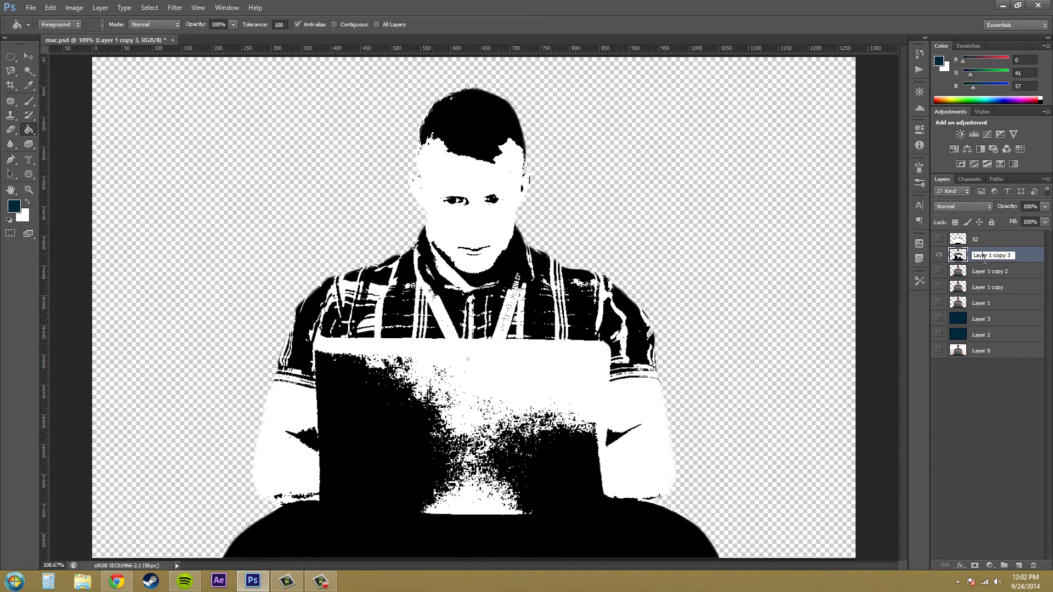
pyautogui.moveTo(1014, 255); pyautogui.dragTo(885, 255)
pyautogui.write('92')
pyautogui.click(987, 272)
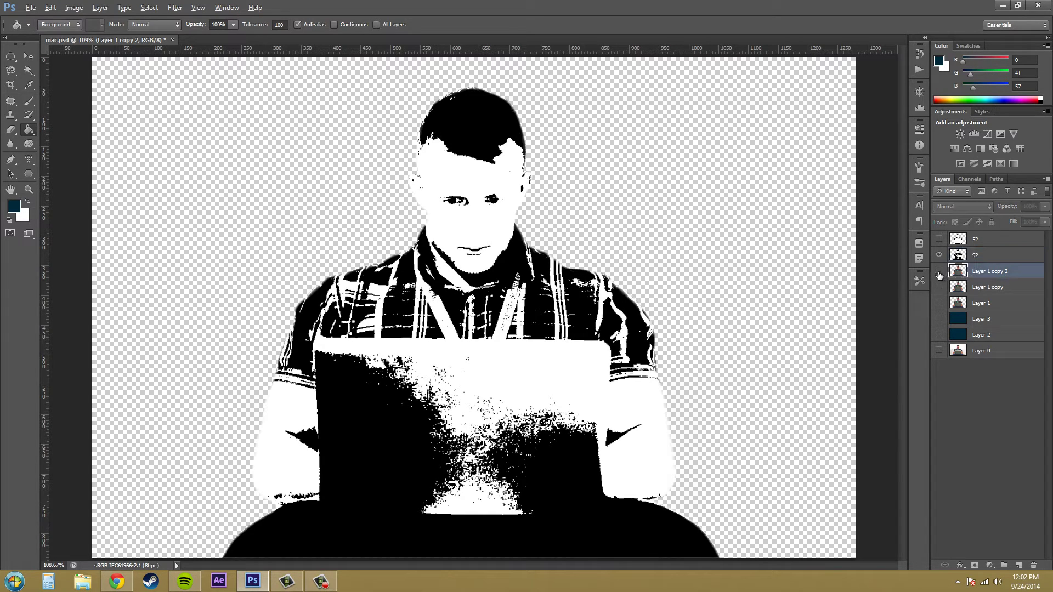
# Apply Threshold at the default level 128 to Layer 1 copy 2 and rename it '128'.
pyautogui.click(74, 8)
pyautogui.moveTo(112, 42)
pyautogui.click(228, 180)
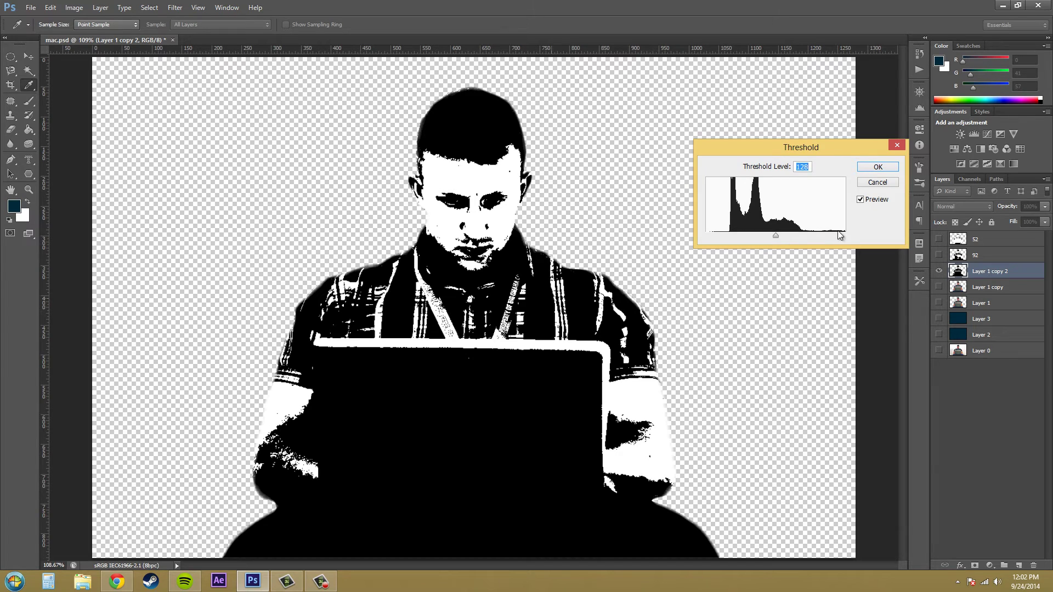
pyautogui.click(877, 167)
pyautogui.press('g')
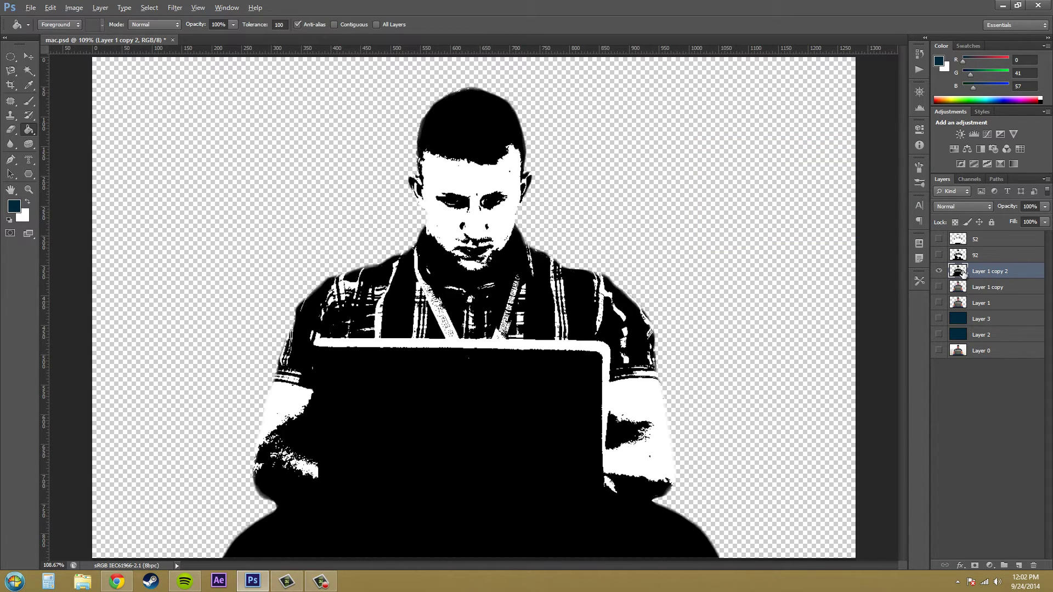
pyautogui.doubleClick(984, 270)
pyautogui.write('128')
pyautogui.click(988, 287)
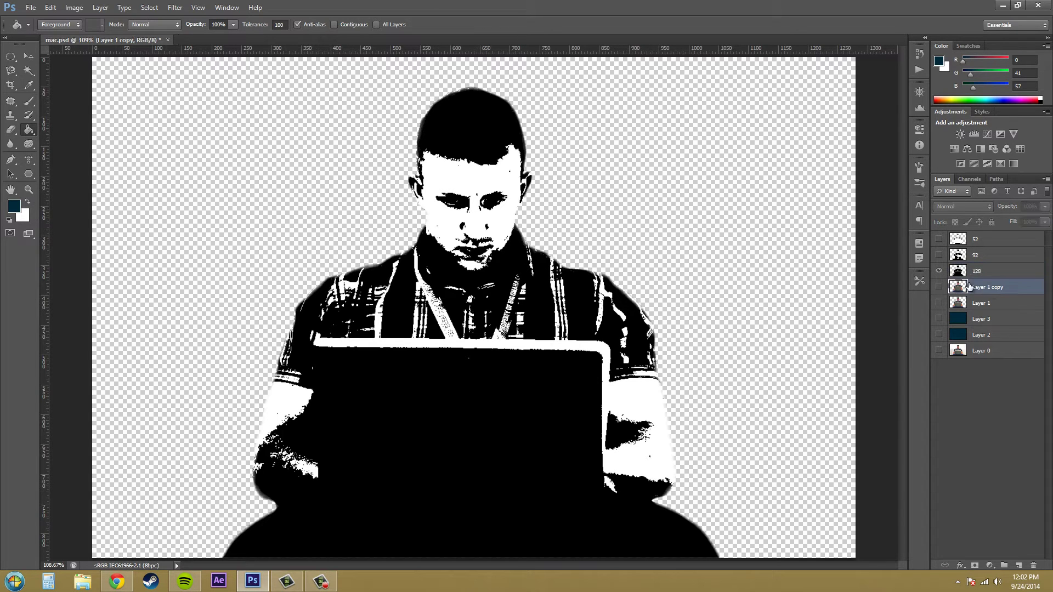
# Show Layer 1 copy and apply a raised Threshold that turns the figure mostly black.
pyautogui.keyDown('alt'); pyautogui.click(939, 287); pyautogui.keyUp('alt')
pyautogui.click(100, 8)
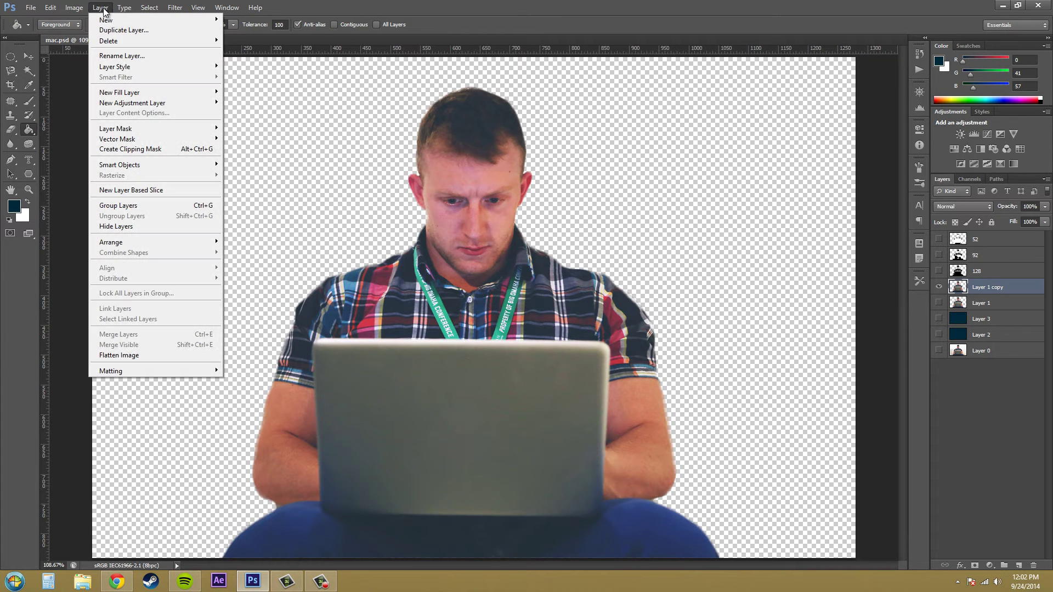
pyautogui.moveTo(74, 8)
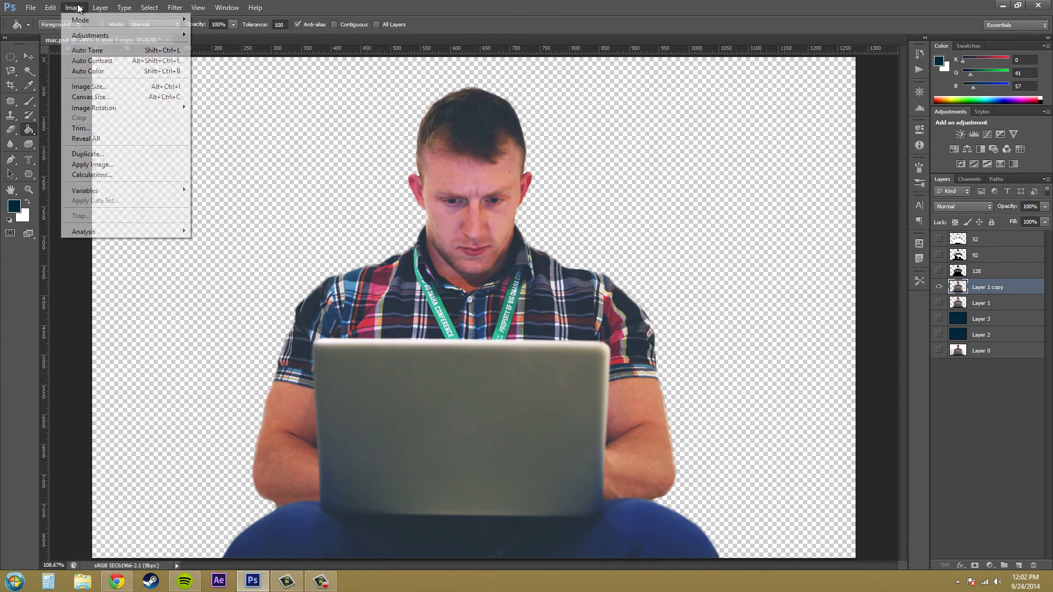
pyautogui.moveTo(110, 35)
pyautogui.click(265, 182)
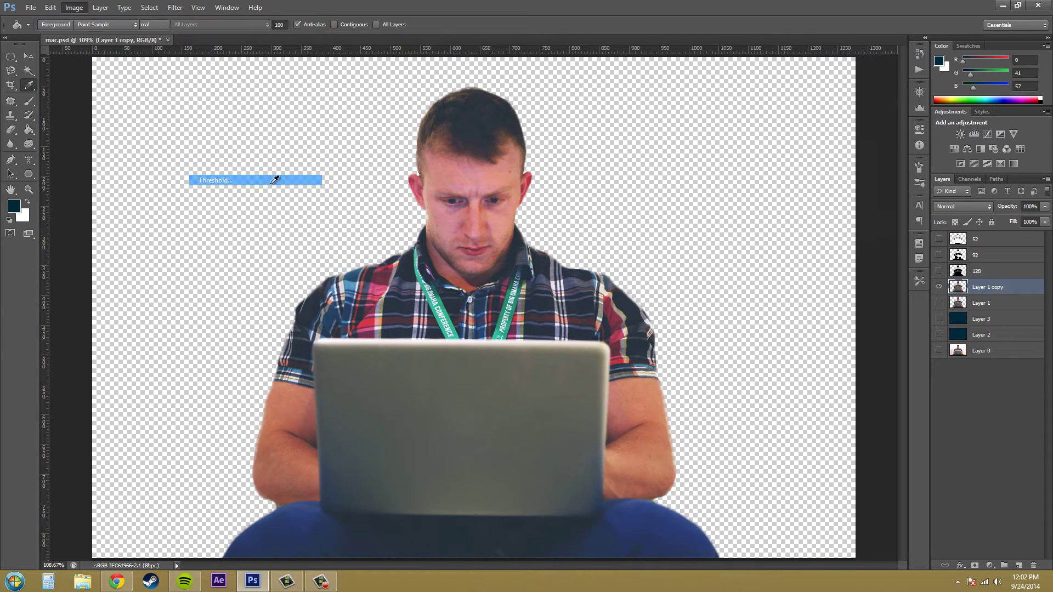
pyautogui.moveTo(775, 240); pyautogui.dragTo(809, 241)
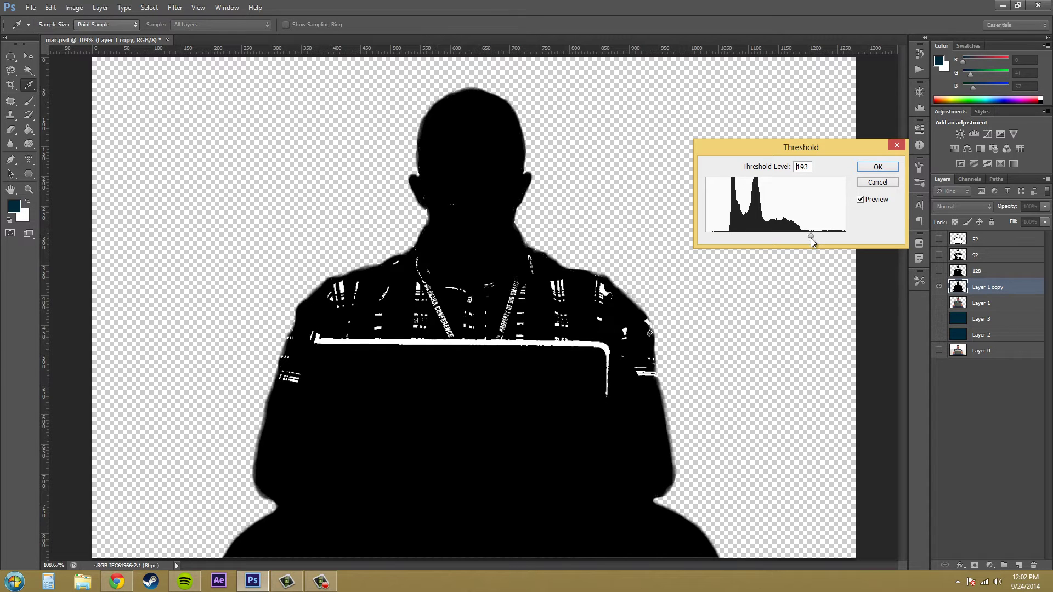
pyautogui.moveTo(811, 238); pyautogui.dragTo(809, 238)
pyautogui.click(879, 167)
pyautogui.press('g')
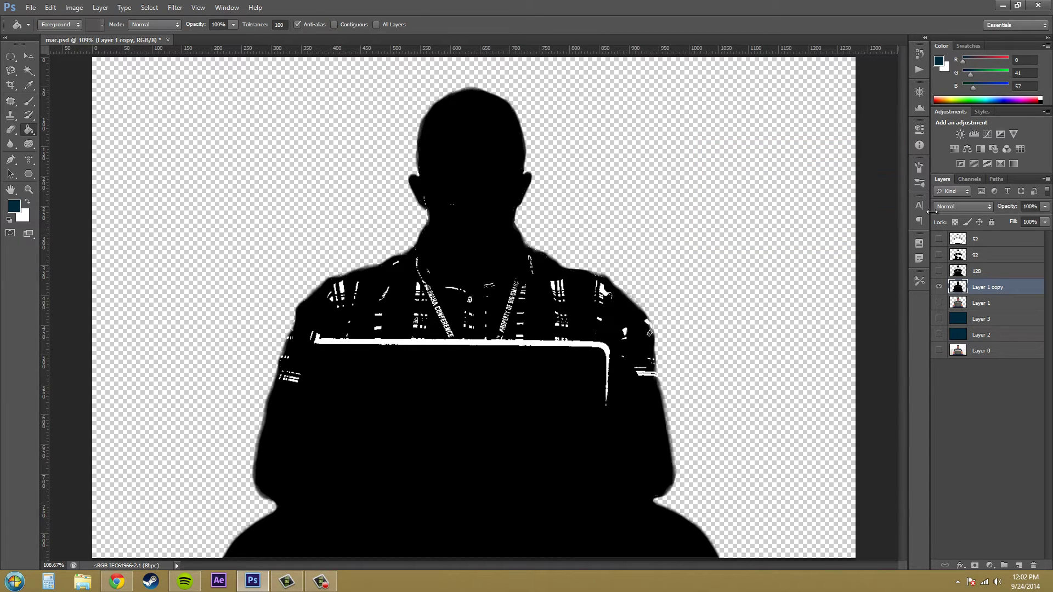
# Rename that layer to '190' and select the 52 layer.
pyautogui.doubleClick(991, 288)
pyautogui.write('190')
pyautogui.click(995, 372)
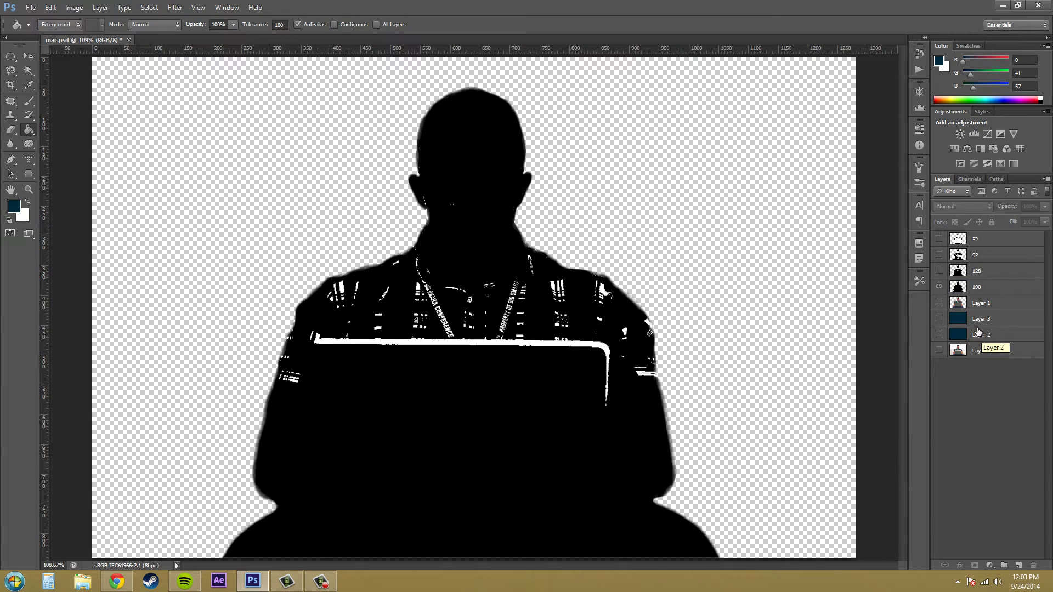
pyautogui.click(1007, 240)
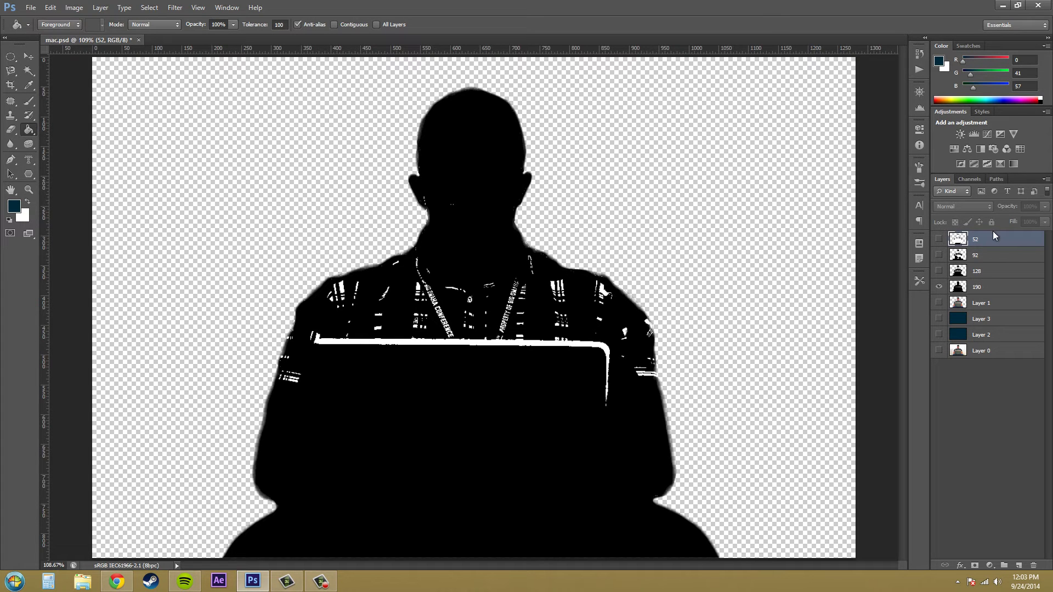
# Show layer 52 and delete its white areas using the Magic Wand.
pyautogui.keyDown('alt'); pyautogui.click(938, 240); pyautogui.keyUp('alt')
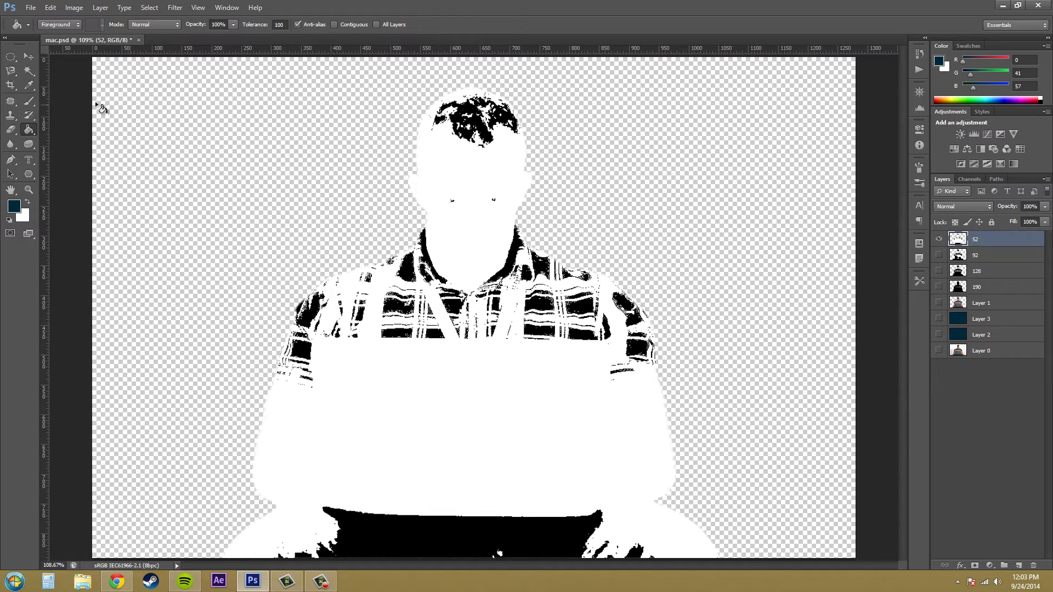
pyautogui.click(30, 73)
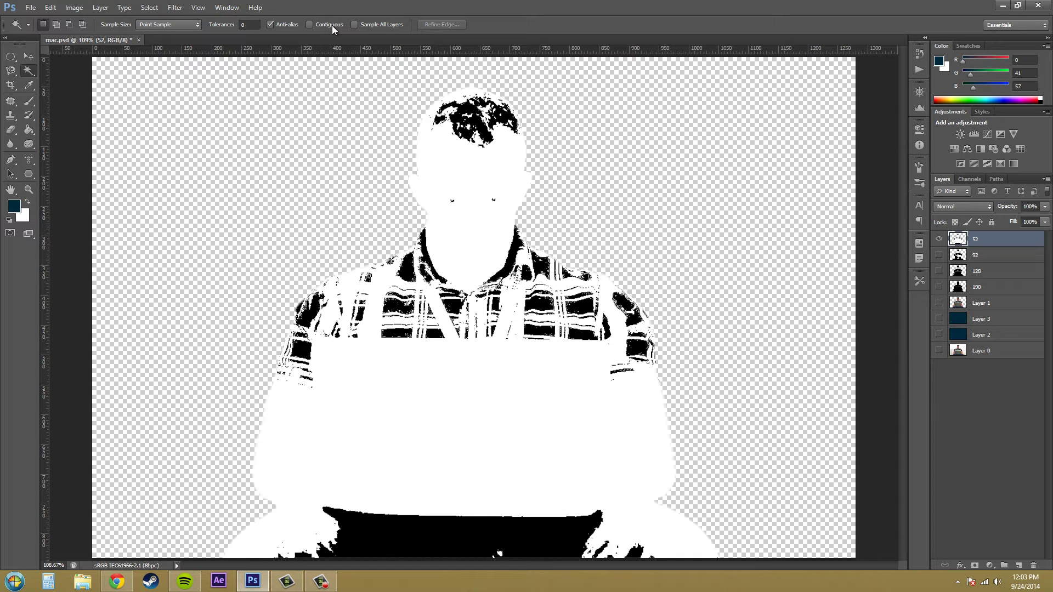
pyautogui.click(498, 405)
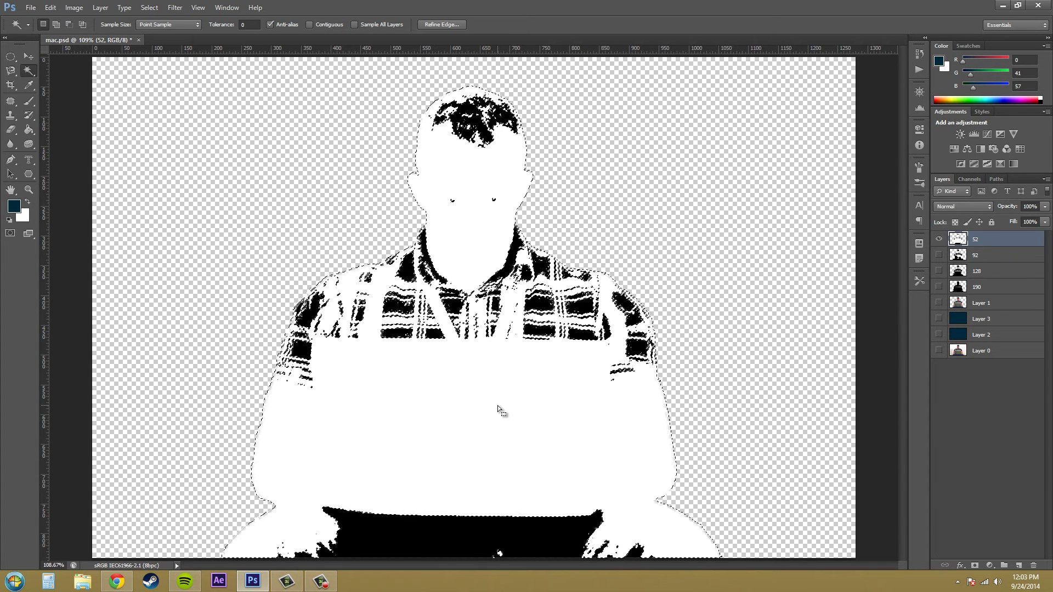
pyautogui.press('Delete')
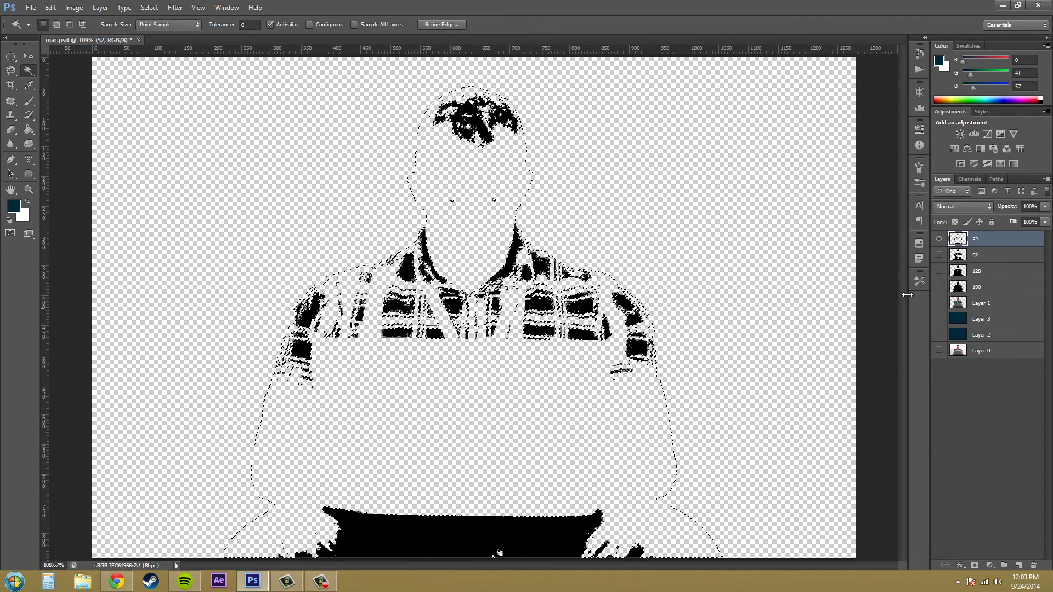
pyautogui.hotkey('alt', '[')
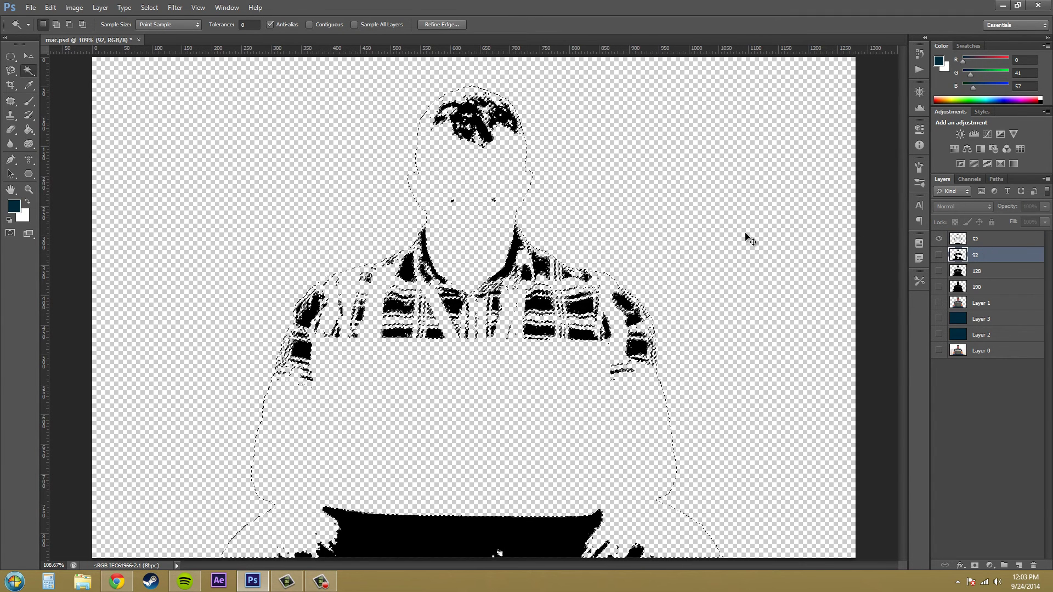
pyautogui.hotkey('ctrl', 'd')
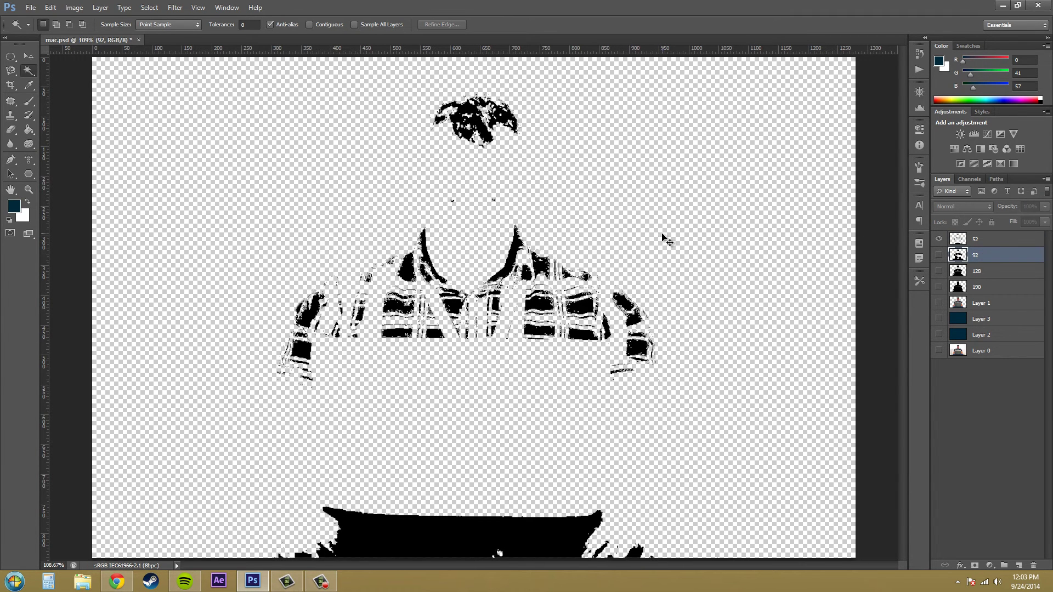
# Magic Wand-select the white areas on the 92, 128 and 190 layers in turn.
pyautogui.keyDown('alt'); pyautogui.click(939, 255); pyautogui.keyUp('alt')
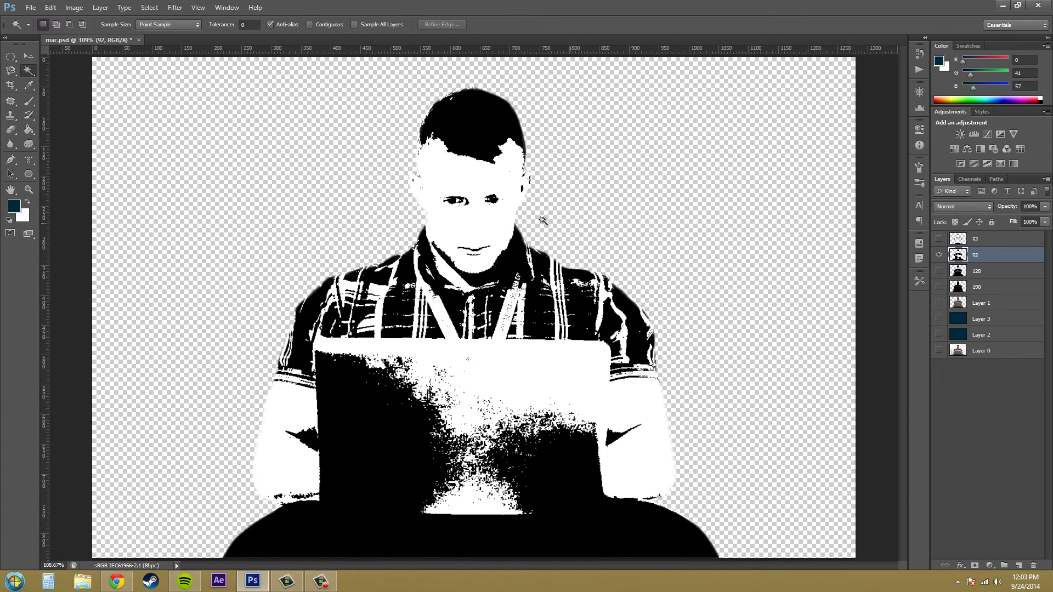
pyautogui.click(470, 183)
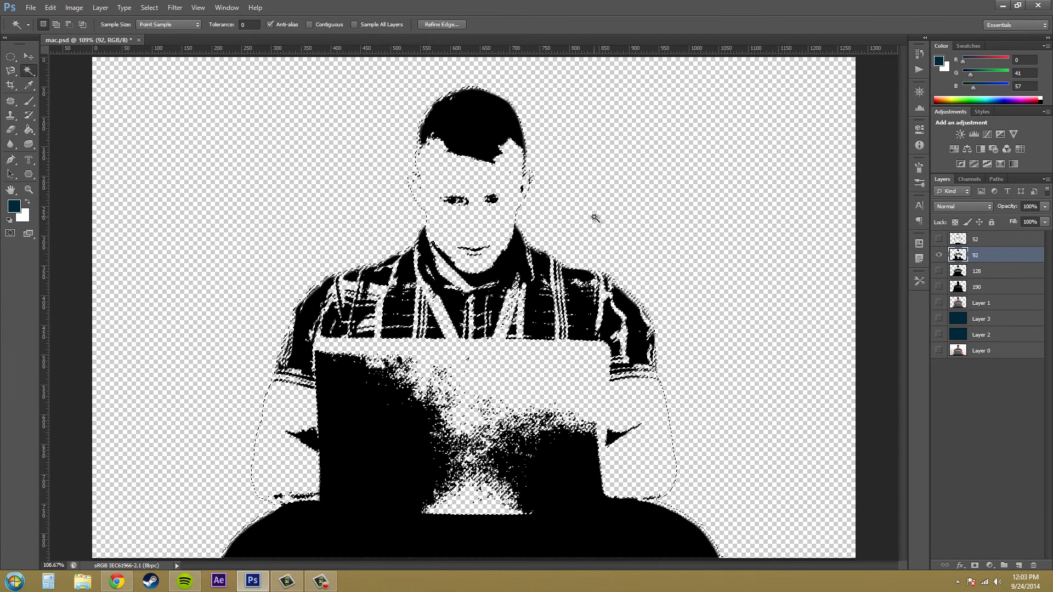
pyautogui.hotkey('ctrl', 'd')
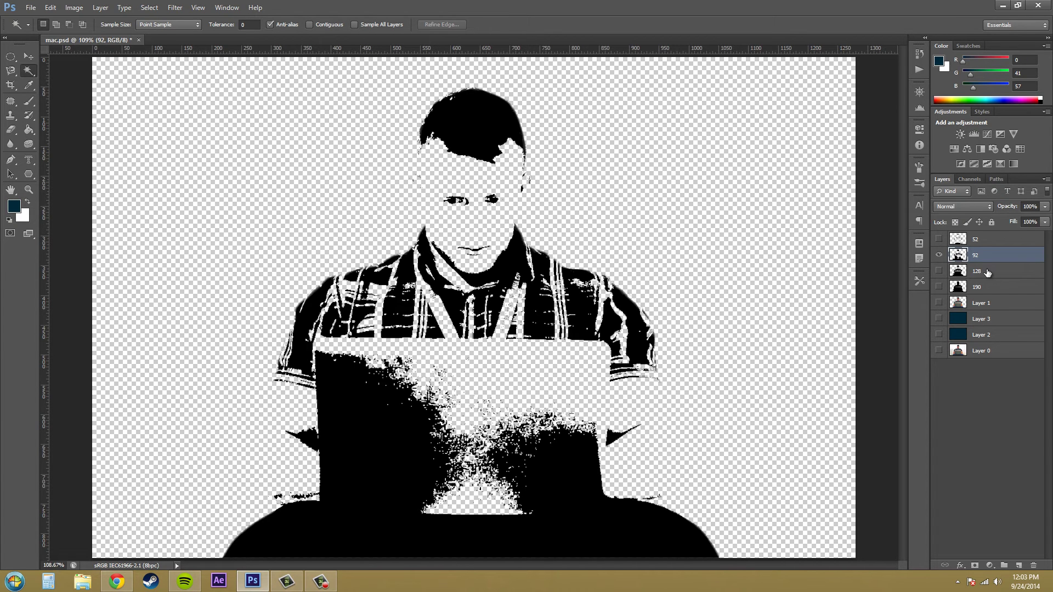
pyautogui.click(987, 272)
pyautogui.click(938, 271)
pyautogui.click(939, 255)
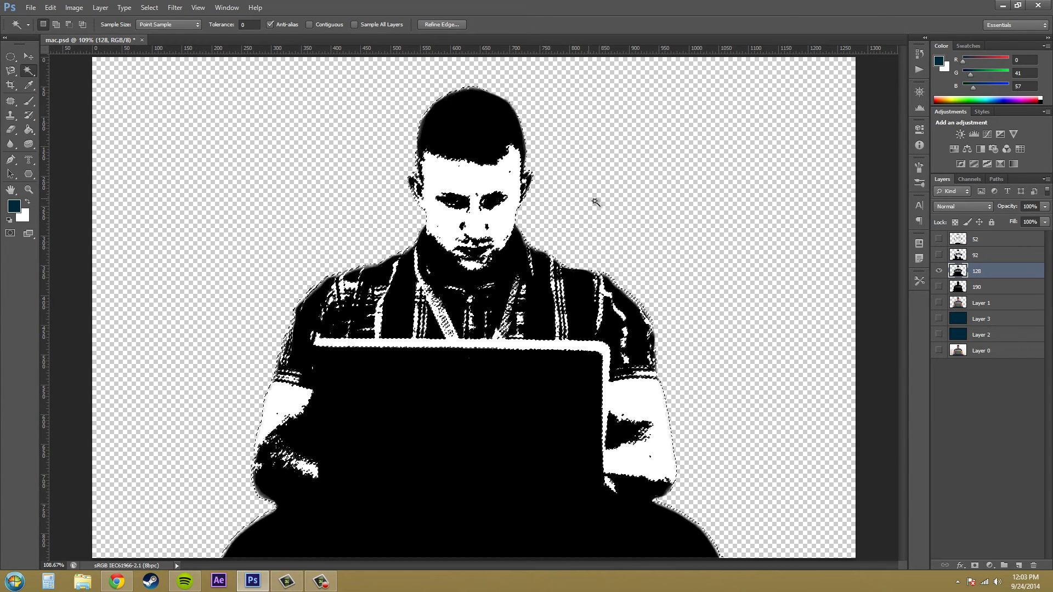
pyautogui.click(606, 233)
pyautogui.hotkey('ctrl', 'd')
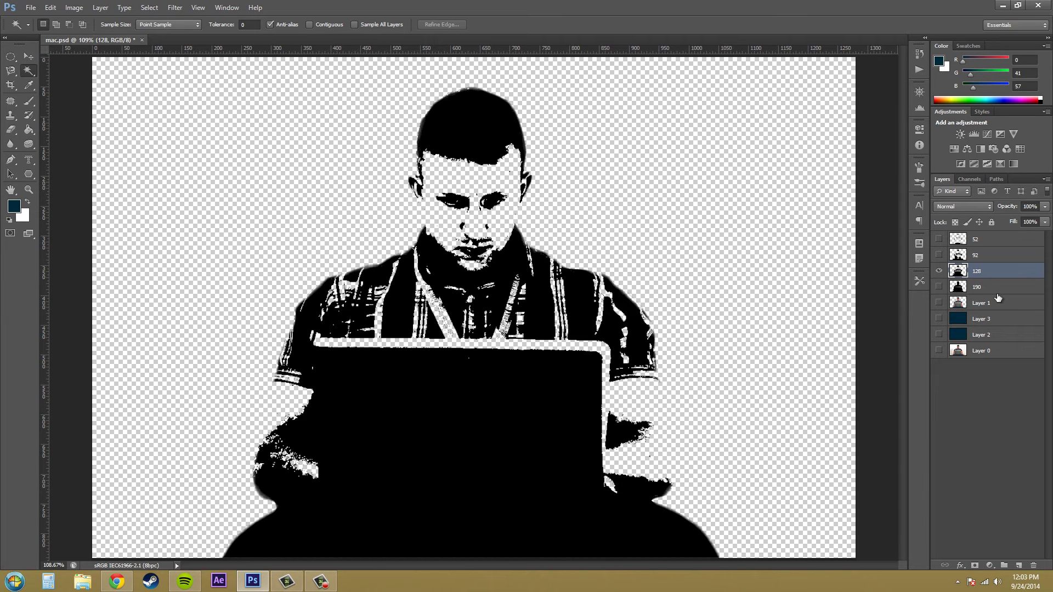
pyautogui.click(970, 286)
pyautogui.click(938, 286)
pyautogui.click(938, 271)
pyautogui.click(597, 344)
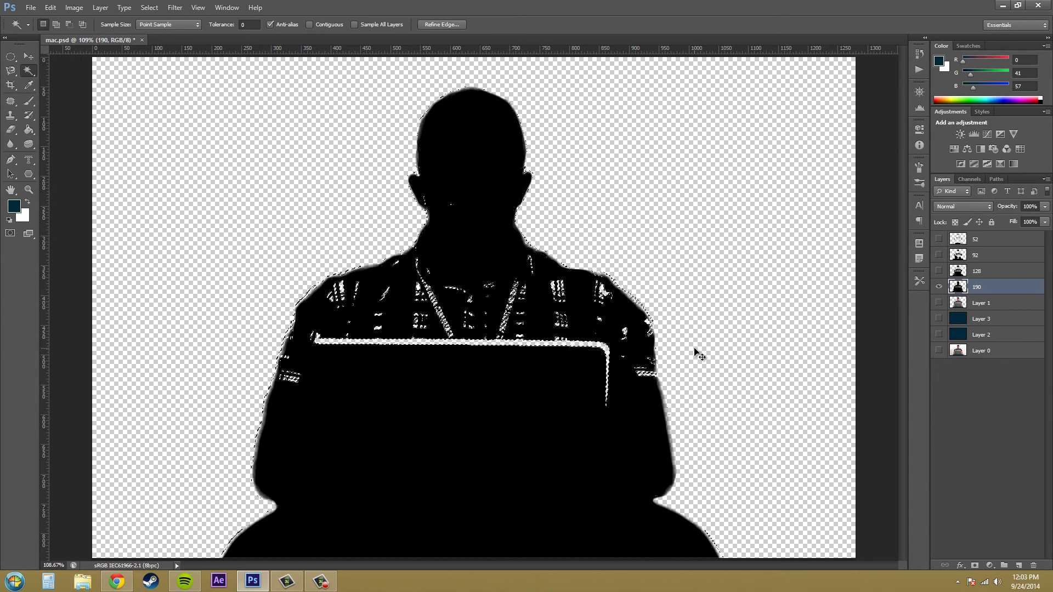
pyautogui.hotkey('ctrl', 'd')
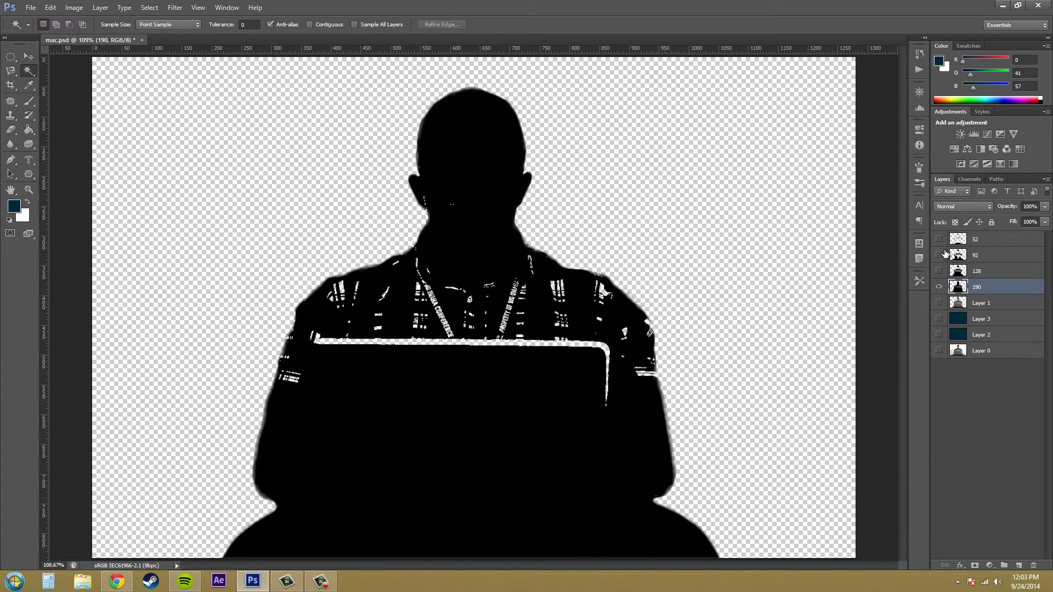
# Hide the 92, 128 and 190 layers, leaving only layer 52 visible and selected.
pyautogui.moveTo(938, 239); pyautogui.dragTo(939, 271)
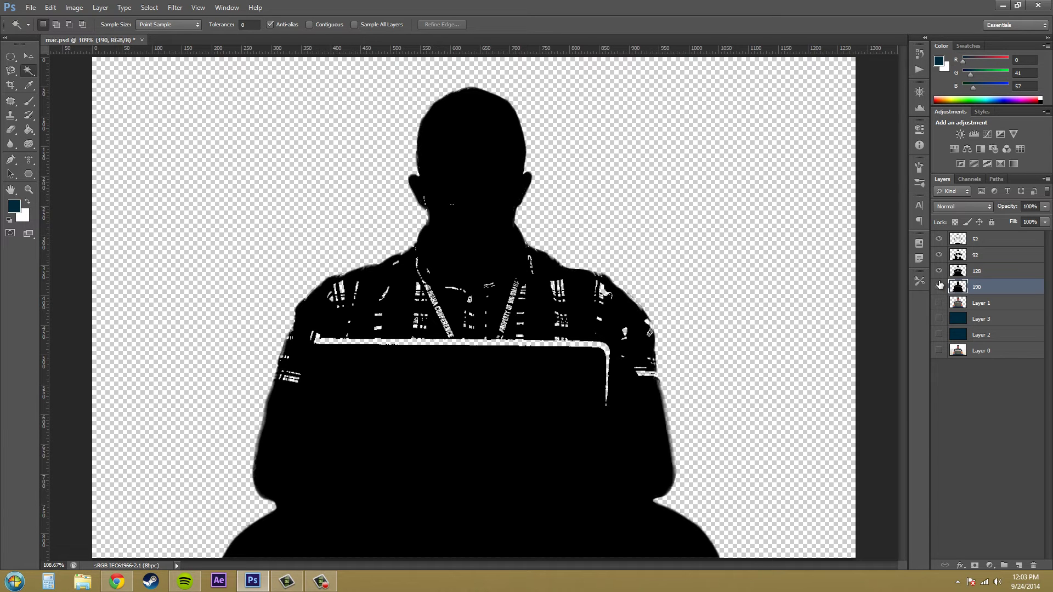
pyautogui.click(939, 285)
pyautogui.click(939, 271)
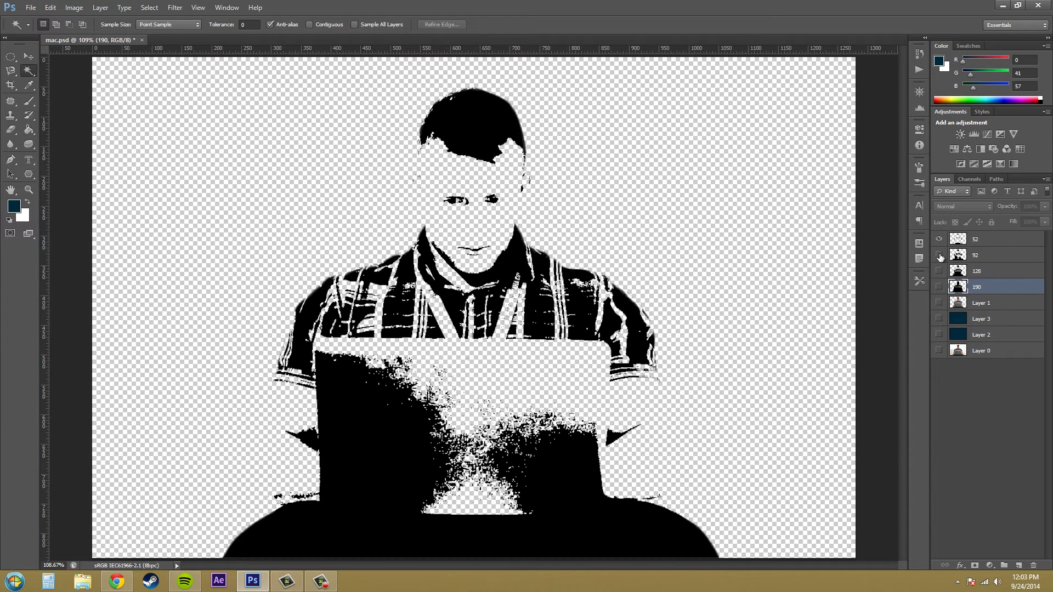
pyautogui.click(939, 255)
pyautogui.click(938, 239)
pyautogui.click(938, 239)
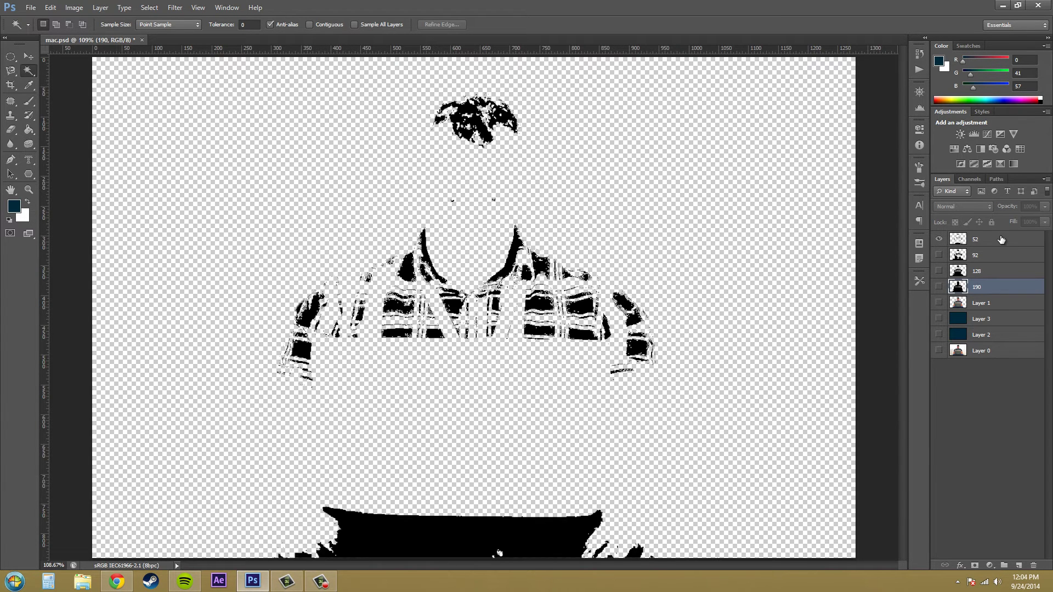
pyautogui.click(985, 243)
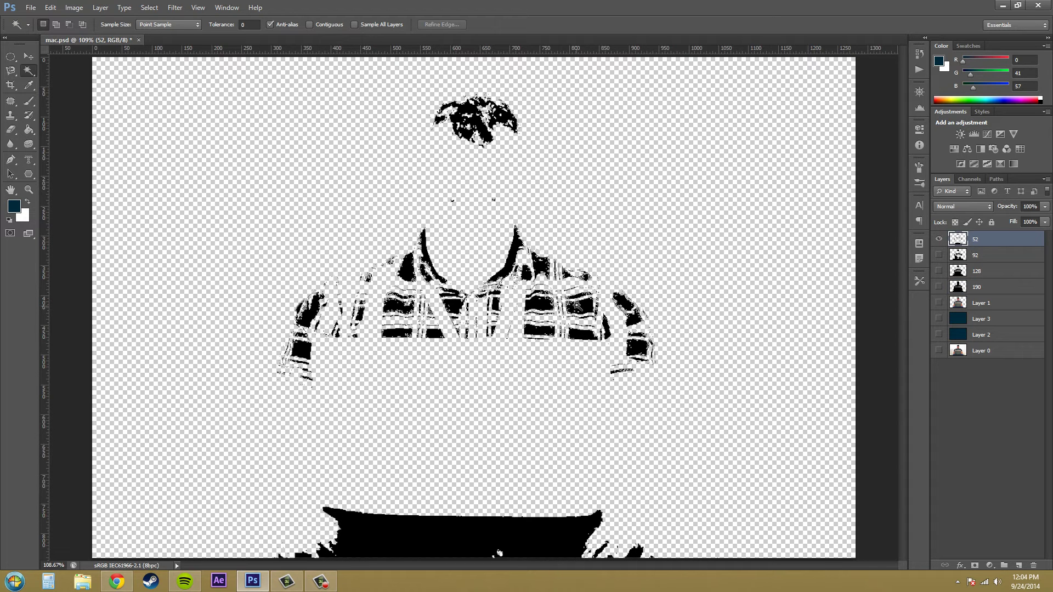
# Hide layers 52 and 92 so only the selected 190 silhouette shows.
pyautogui.click(987, 258)
pyautogui.click(938, 239)
pyautogui.click(939, 255)
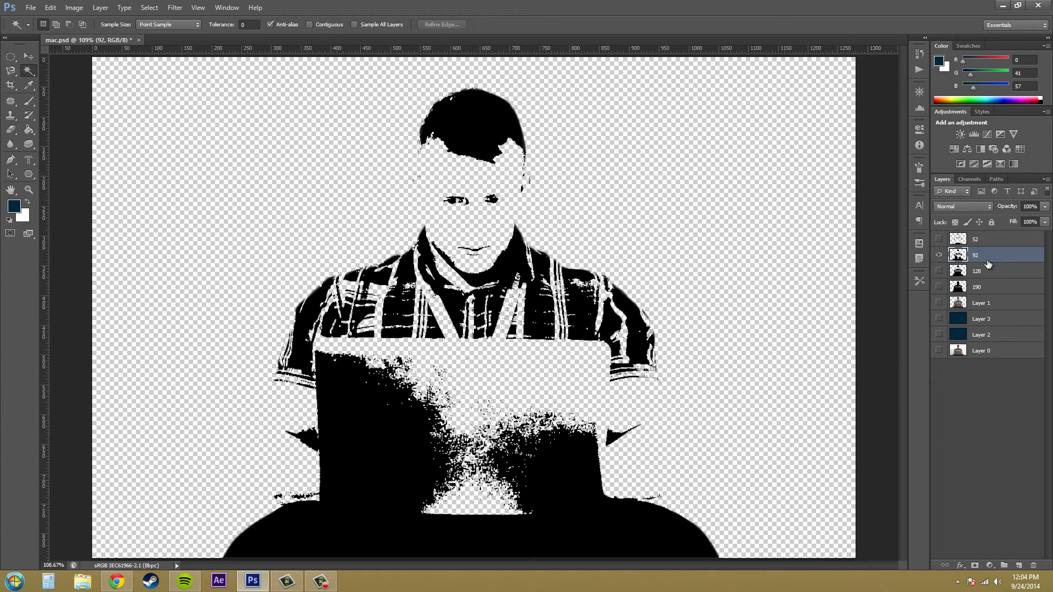
pyautogui.click(989, 287)
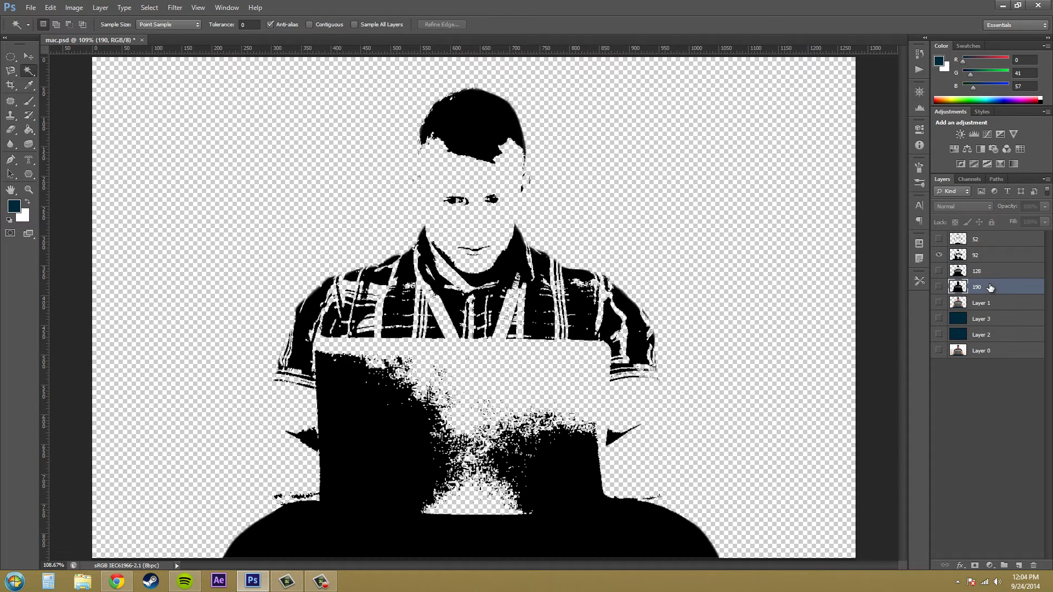
pyautogui.click(939, 255)
pyautogui.click(938, 287)
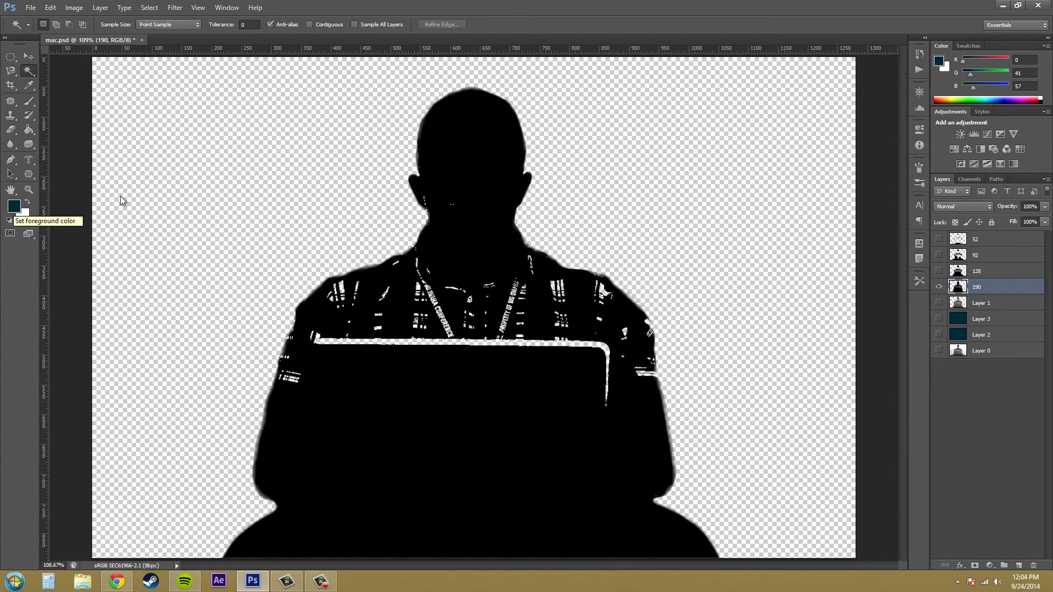
pyautogui.hotkey('alt', 'Tab')
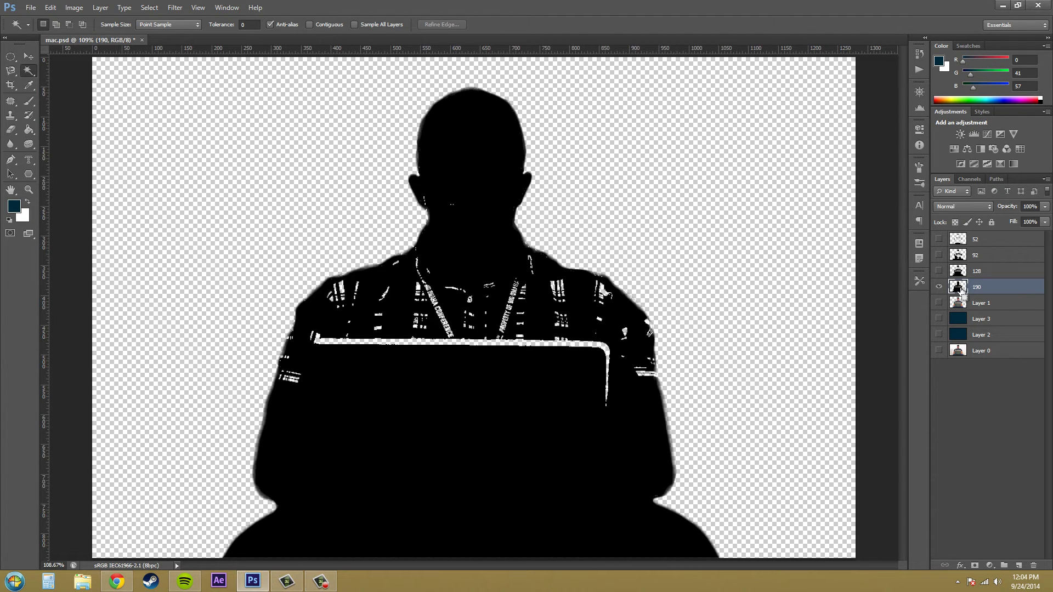
# Load the 190 silhouette as a selection and set the foreground colour to bright blue 00aff2.
pyautogui.moveTo(964, 299); pyautogui.dragTo(959, 290)
pyautogui.keyDown('ctrl'); pyautogui.click(959, 296); pyautogui.keyUp('ctrl')
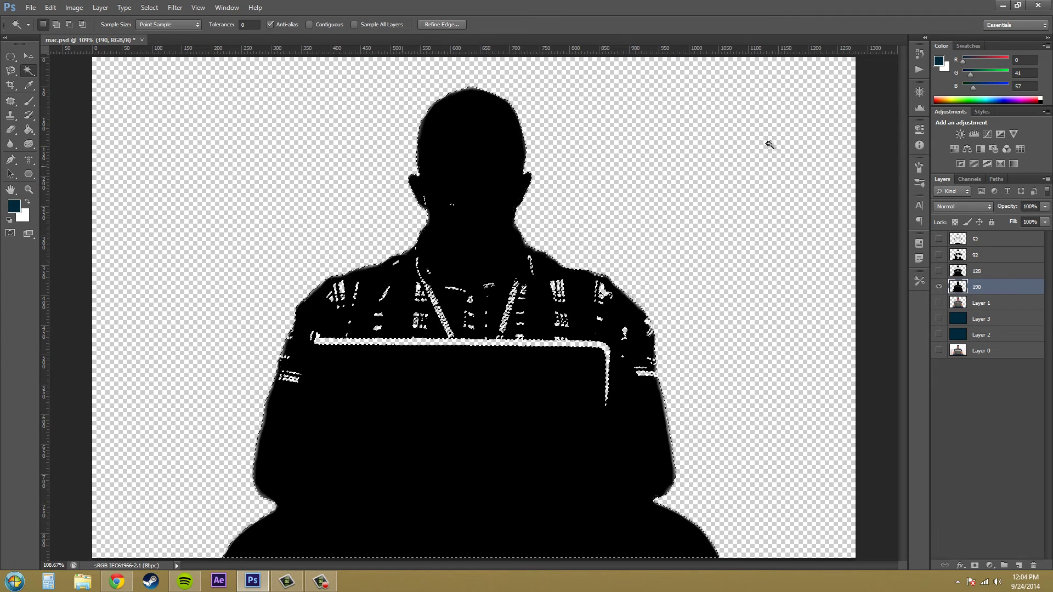
pyautogui.press('i')
pyautogui.click(938, 61)
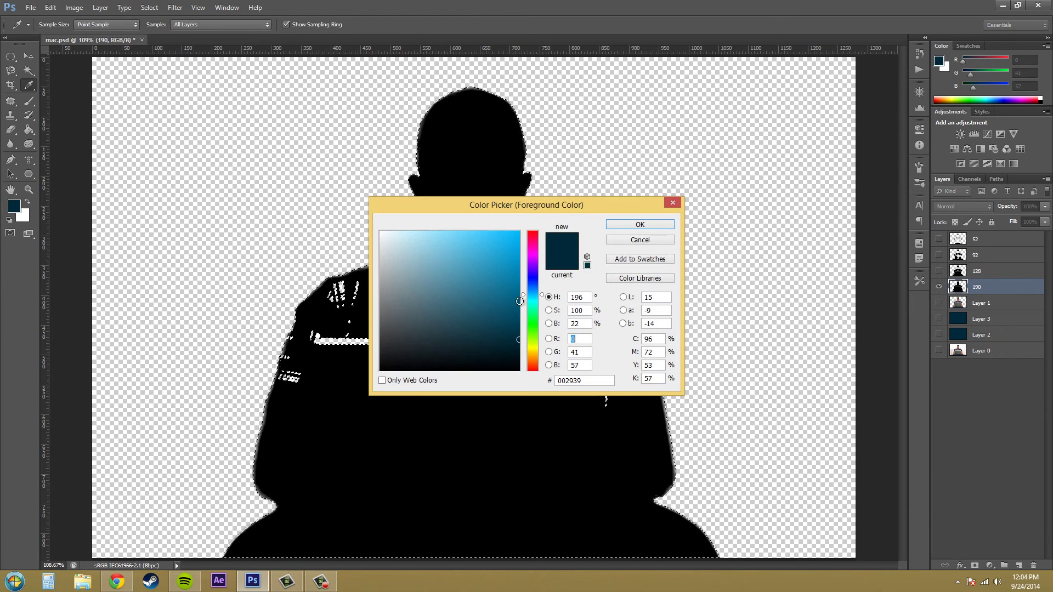
pyautogui.moveTo(519, 340); pyautogui.dragTo(530, 309)
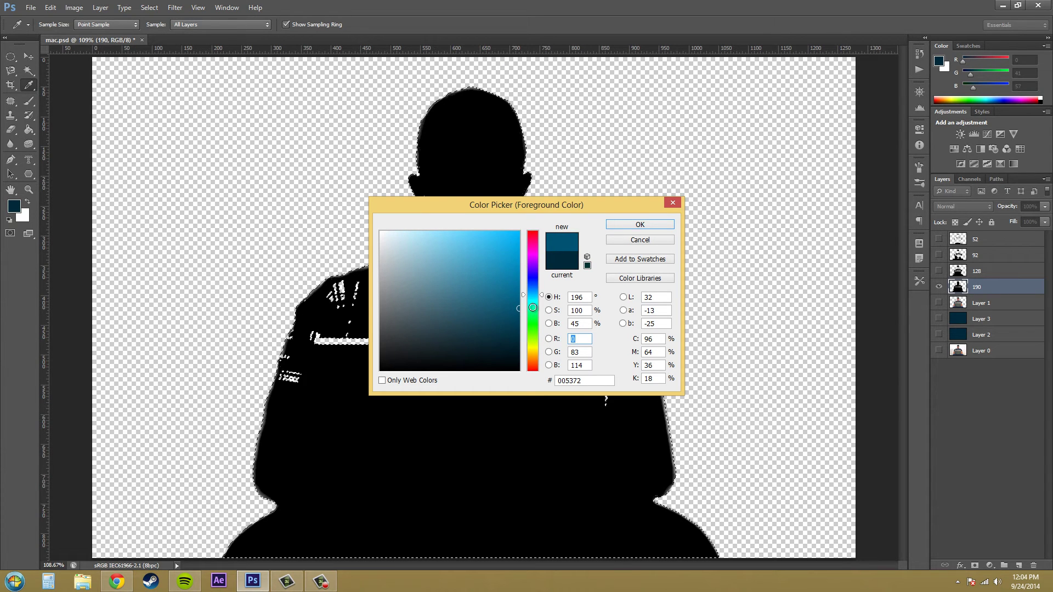
pyautogui.moveTo(535, 305)
pyautogui.mouseDown()
pyautogui.moveTo(565, 247)
pyautogui.moveTo(585, 254)
pyautogui.moveTo(597, 238)
pyautogui.mouseUp()
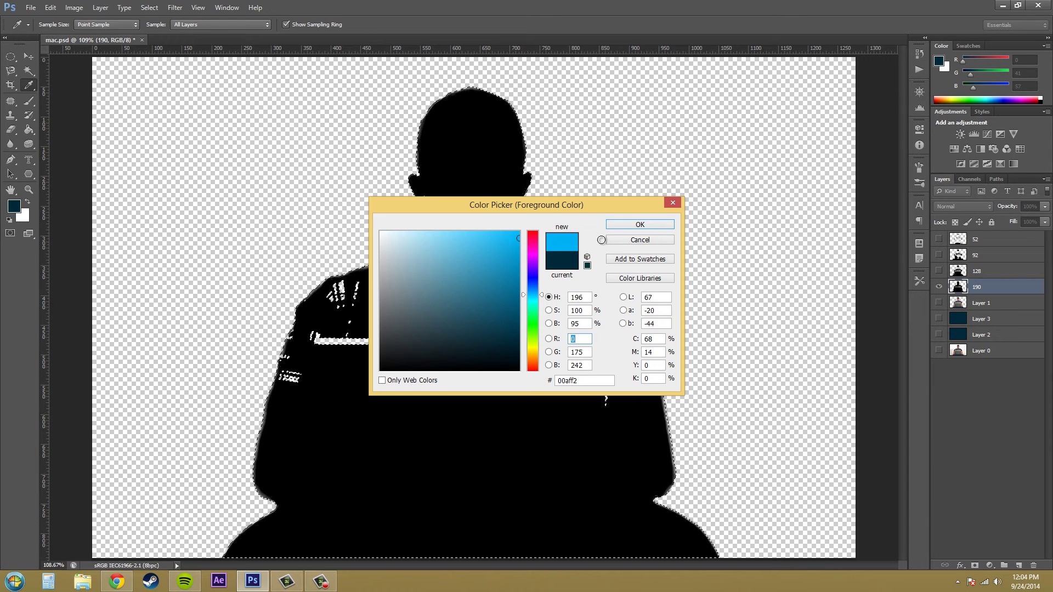
pyautogui.click(656, 222)
# Fill the black silhouette with the bright blue using the Paint Bucket.
pyautogui.press('w')
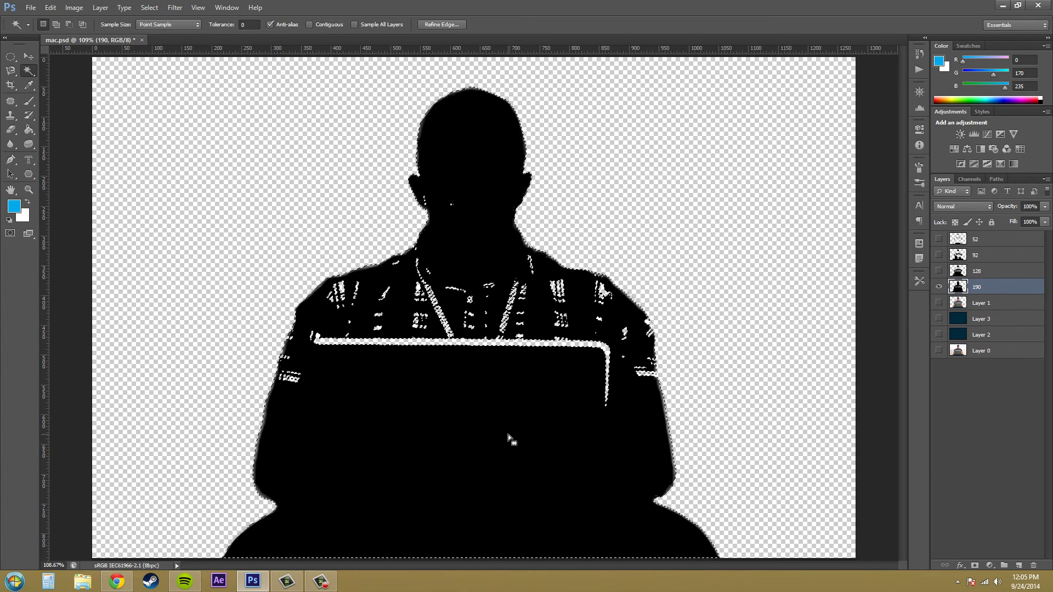
pyautogui.click(30, 132)
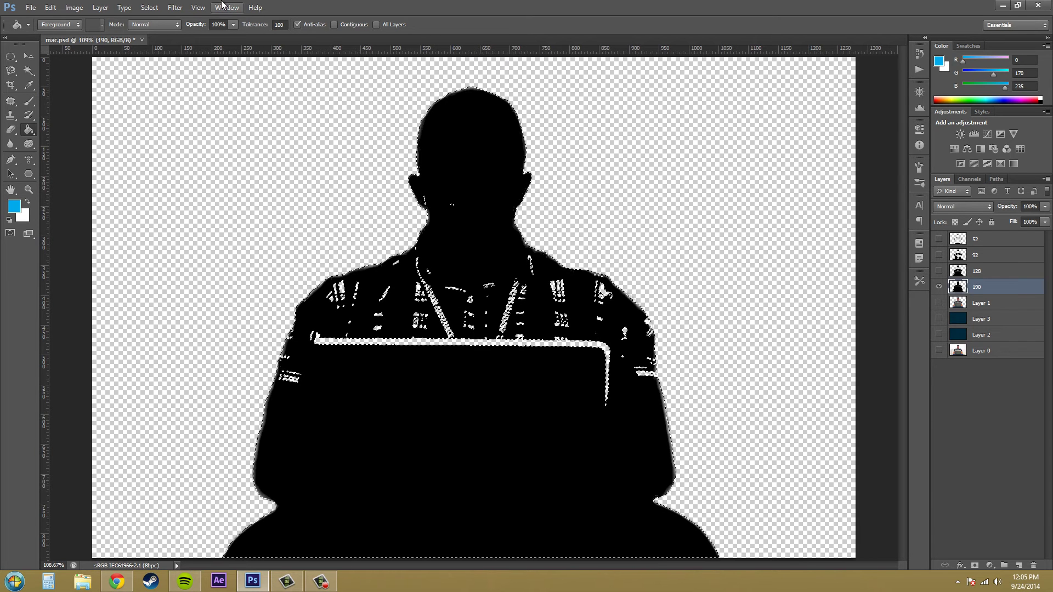
pyautogui.click(494, 185)
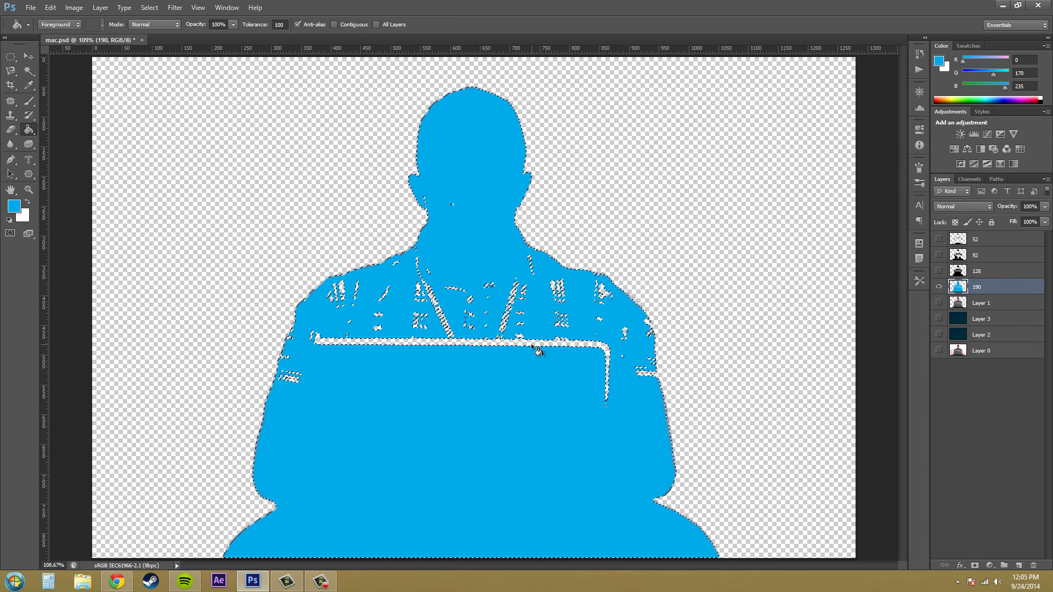
# Hide layer 190 and show layer 128 as the working layer with no selection.
pyautogui.click(1005, 271)
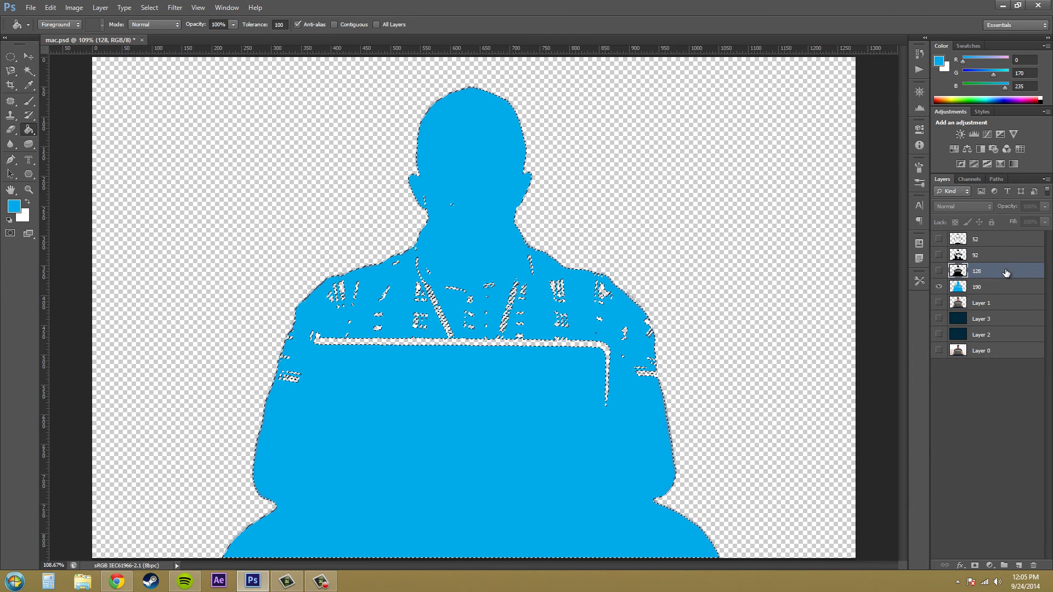
pyautogui.click(939, 287)
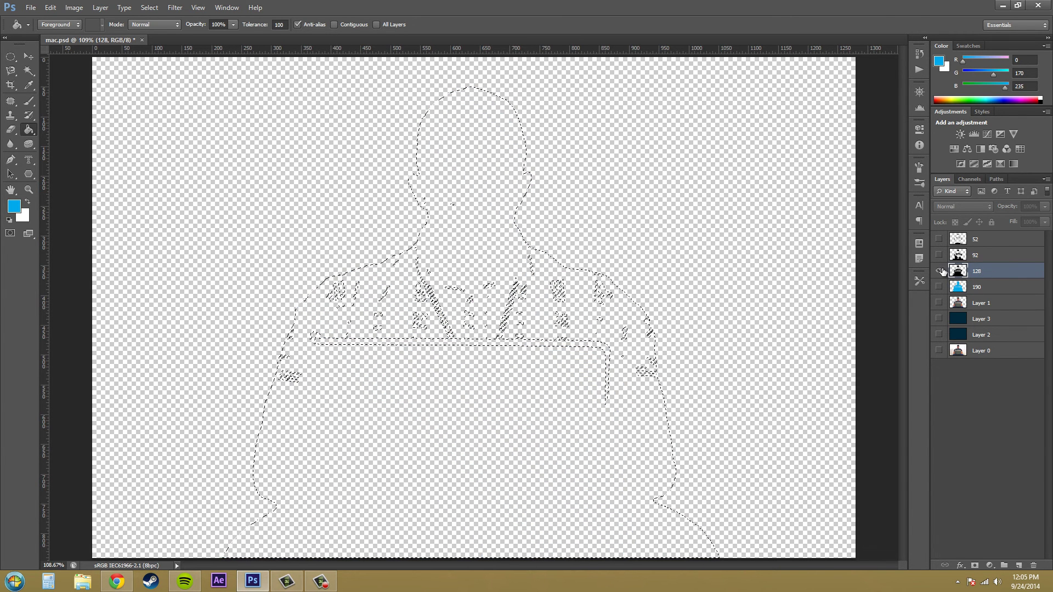
pyautogui.click(940, 271)
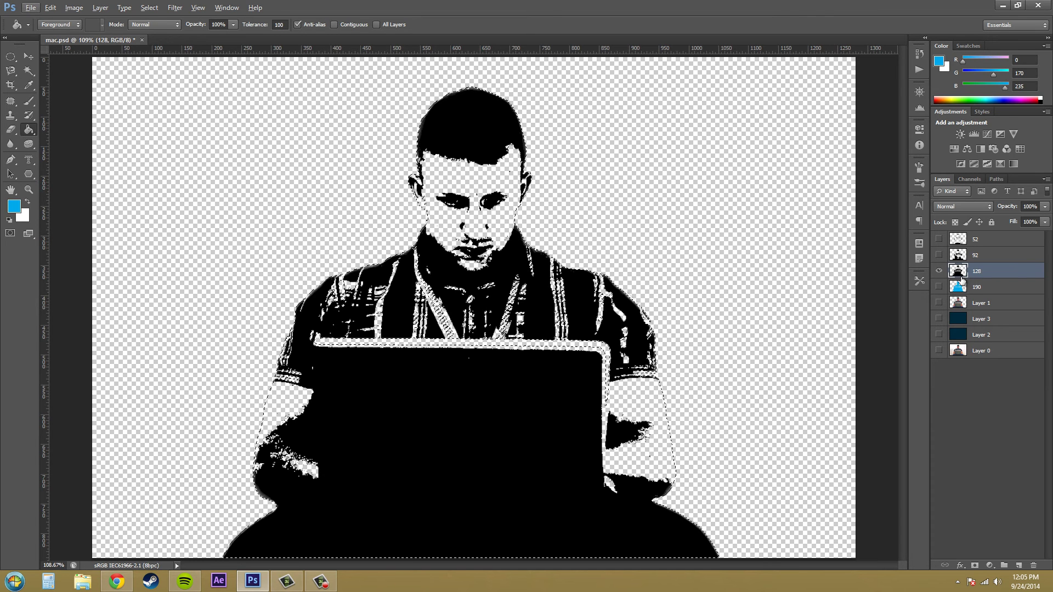
pyautogui.hotkey('ctrl', 'd')
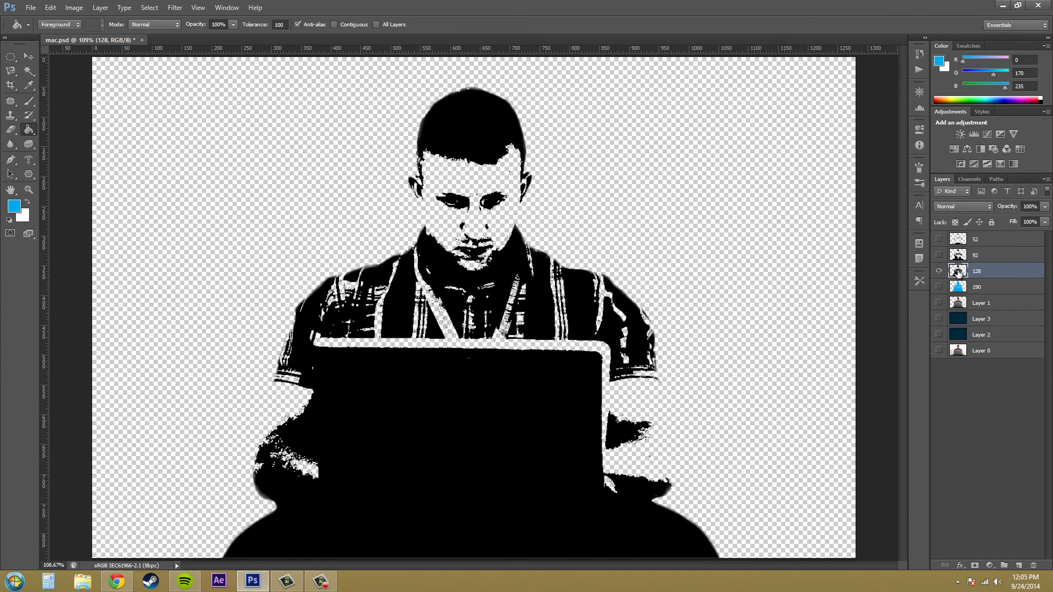
pyautogui.click(1003, 425)
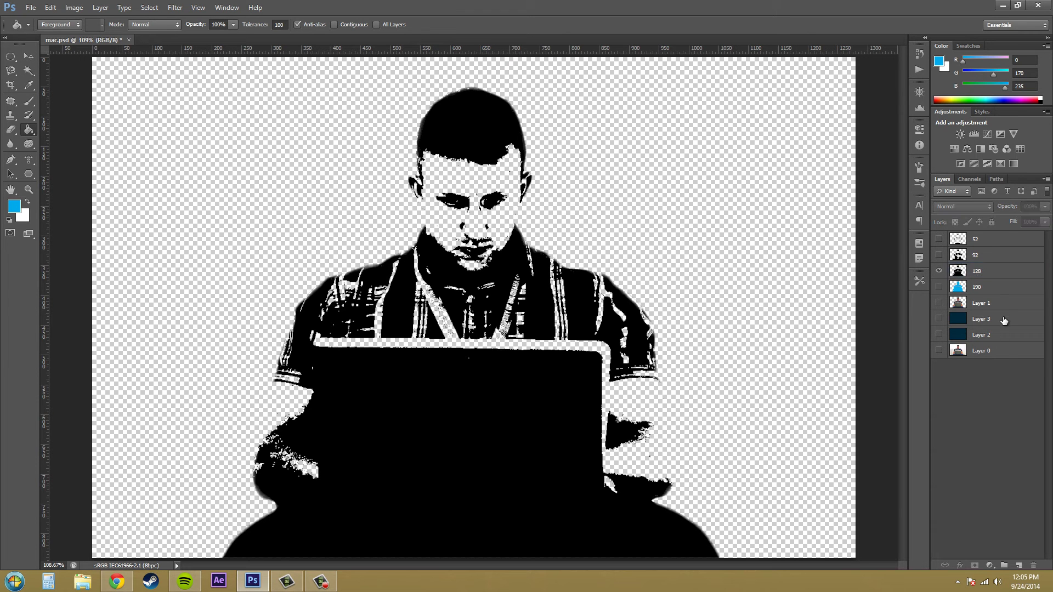
pyautogui.click(961, 272)
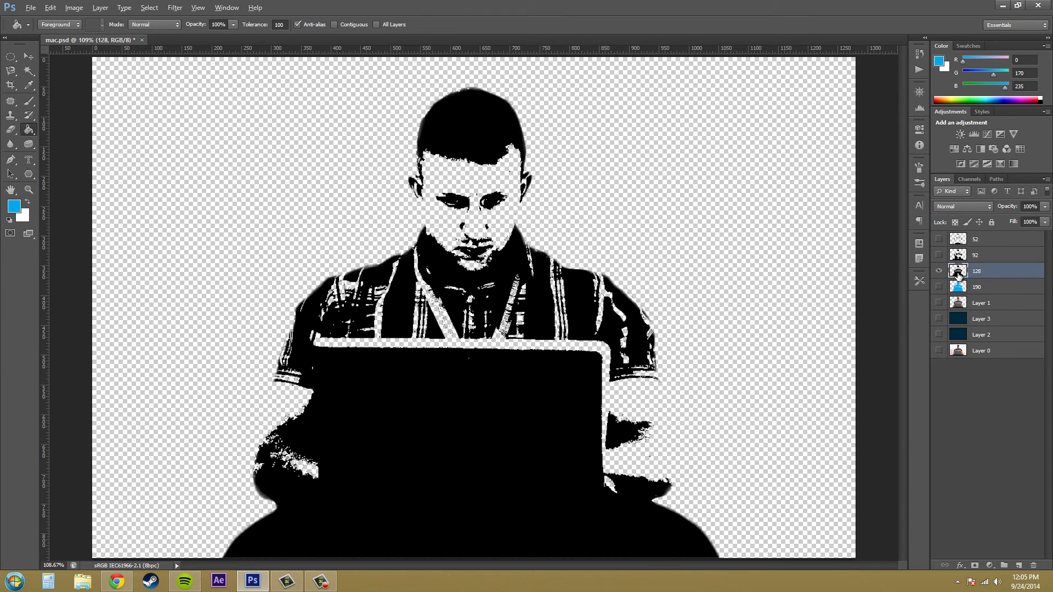
pyautogui.doubleClick(942, 269)
pyautogui.click(666, 222)
# Fill layer 128's figure with medium blue 0088bc.
pyautogui.keyDown('ctrl'); pyautogui.click(958, 271); pyautogui.keyUp('ctrl')
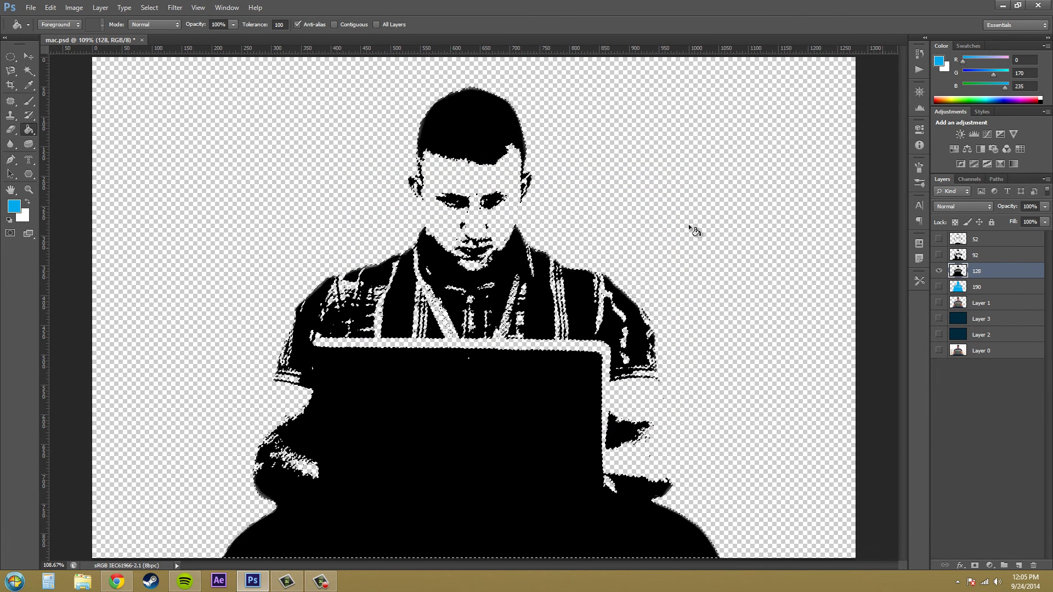
pyautogui.click(10, 210)
pyautogui.click(520, 268)
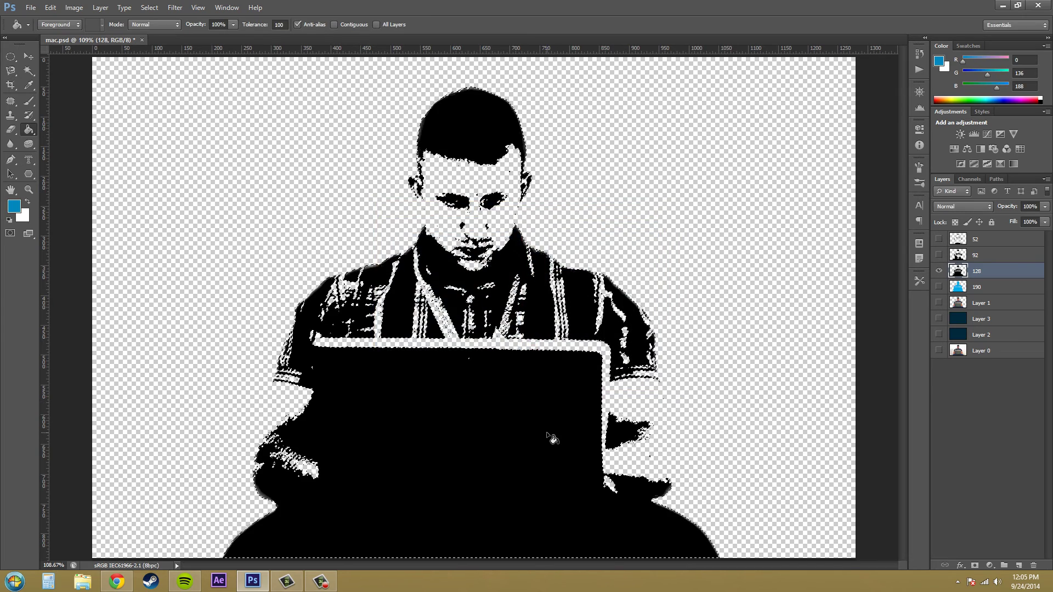
pyautogui.click(550, 431)
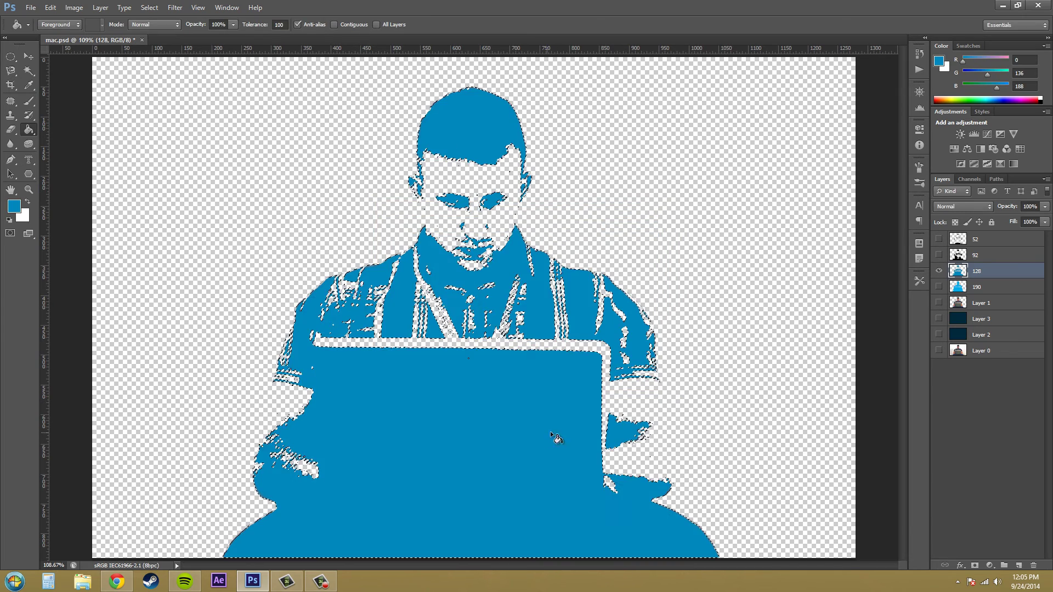
# Hide layer 128 and fill layer 92's figure with darker blue #00648a.
pyautogui.click(986, 256)
pyautogui.click(939, 271)
pyautogui.click(939, 255)
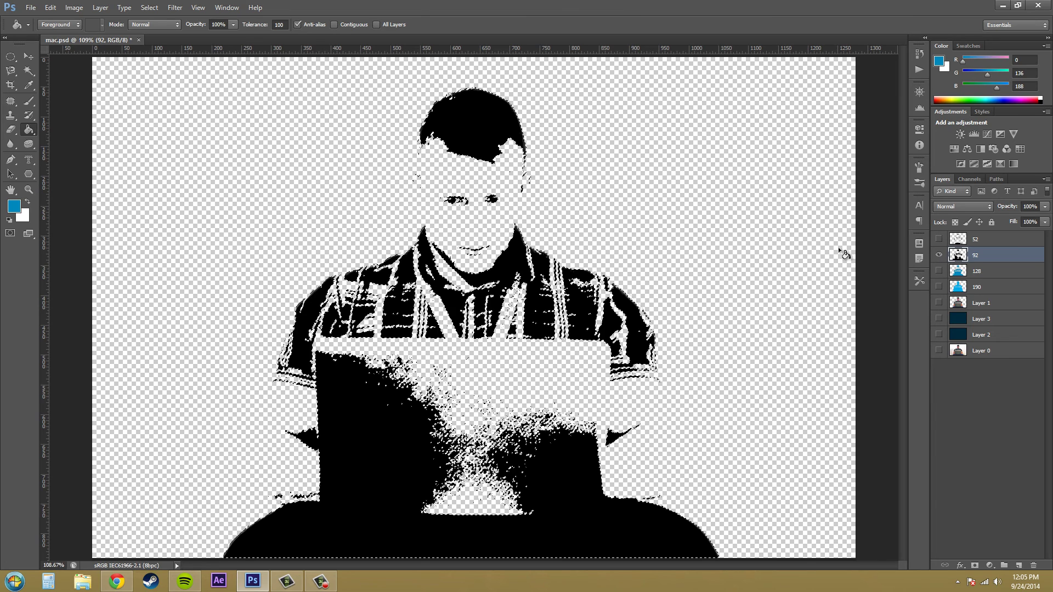
pyautogui.click(939, 60)
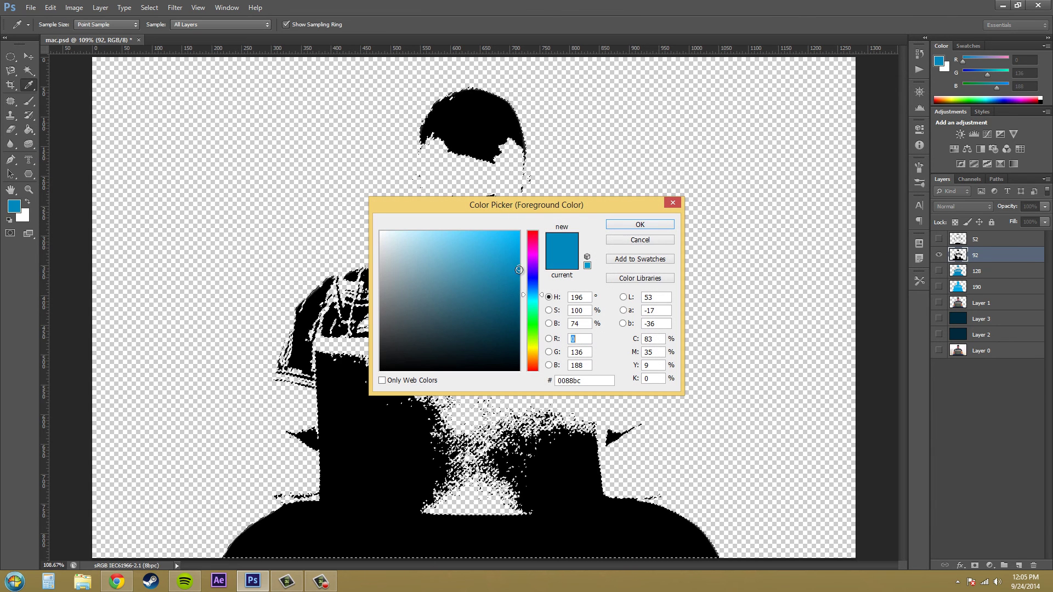
pyautogui.moveTo(518, 281); pyautogui.dragTo(526, 296)
pyautogui.click(639, 224)
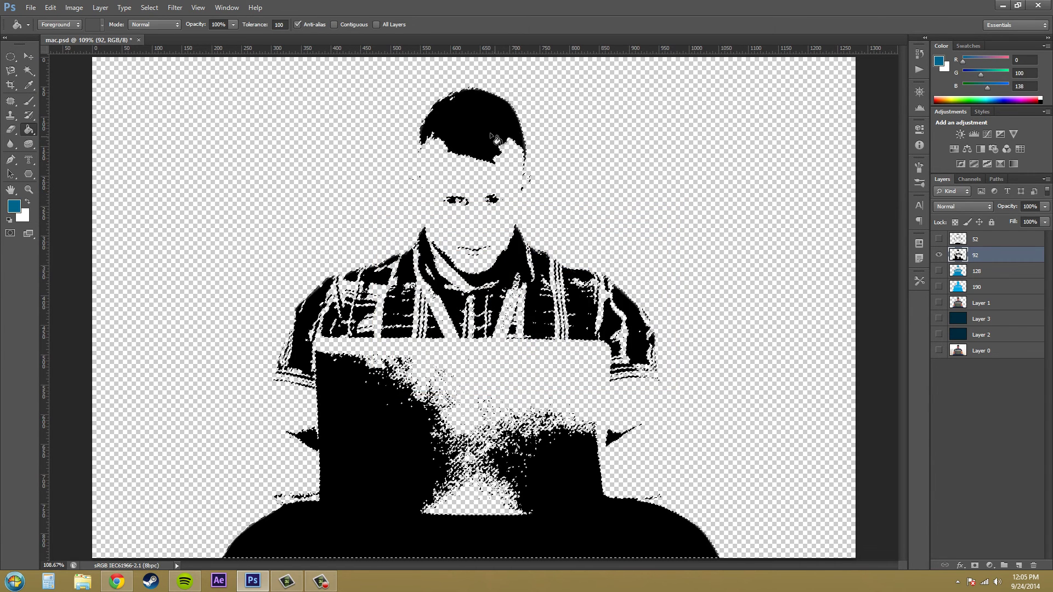
pyautogui.click(512, 156)
# Make layers 52, 128, 190 and the navy Layer 3 visible, then deselect.
pyautogui.click(980, 242)
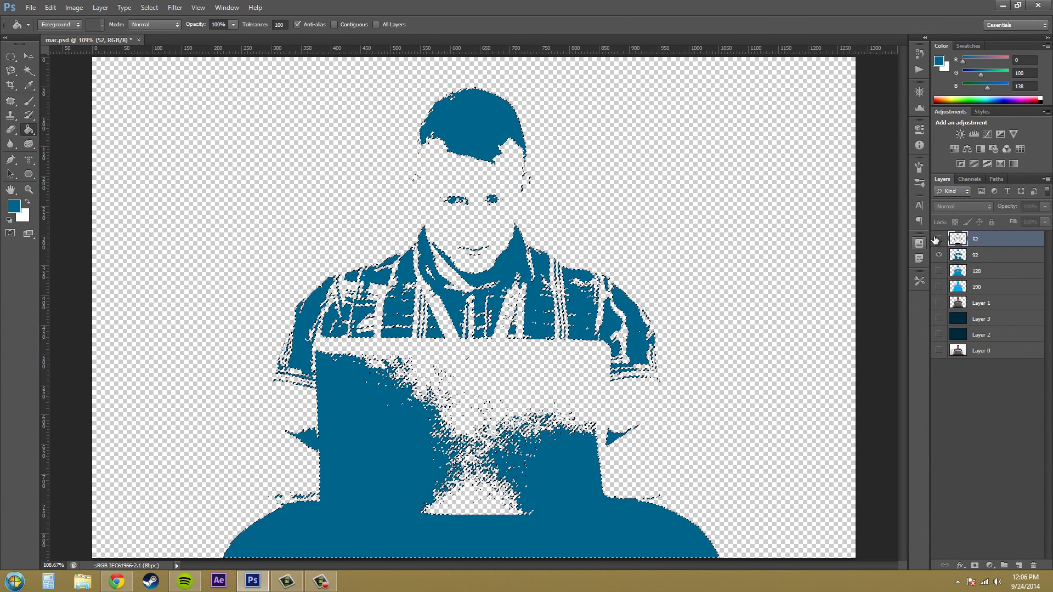
pyautogui.click(940, 239)
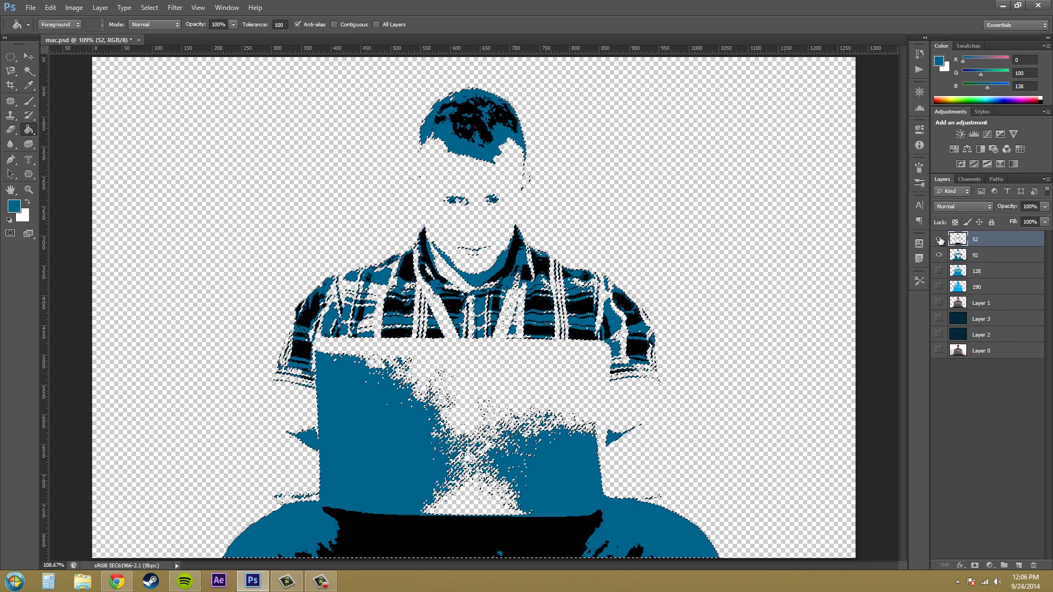
pyautogui.click(939, 271)
pyautogui.click(939, 286)
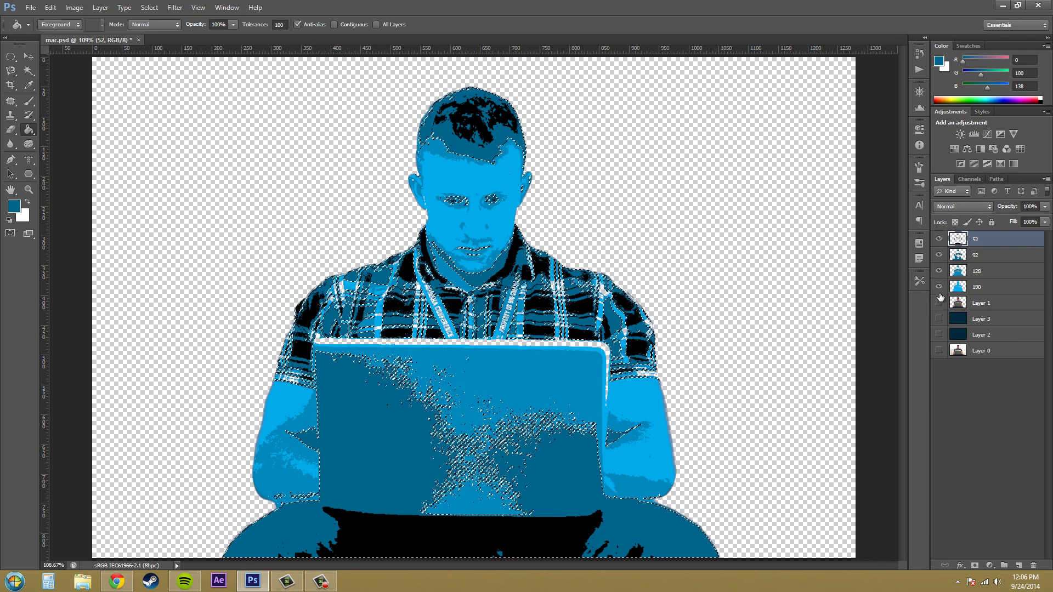
pyautogui.click(939, 319)
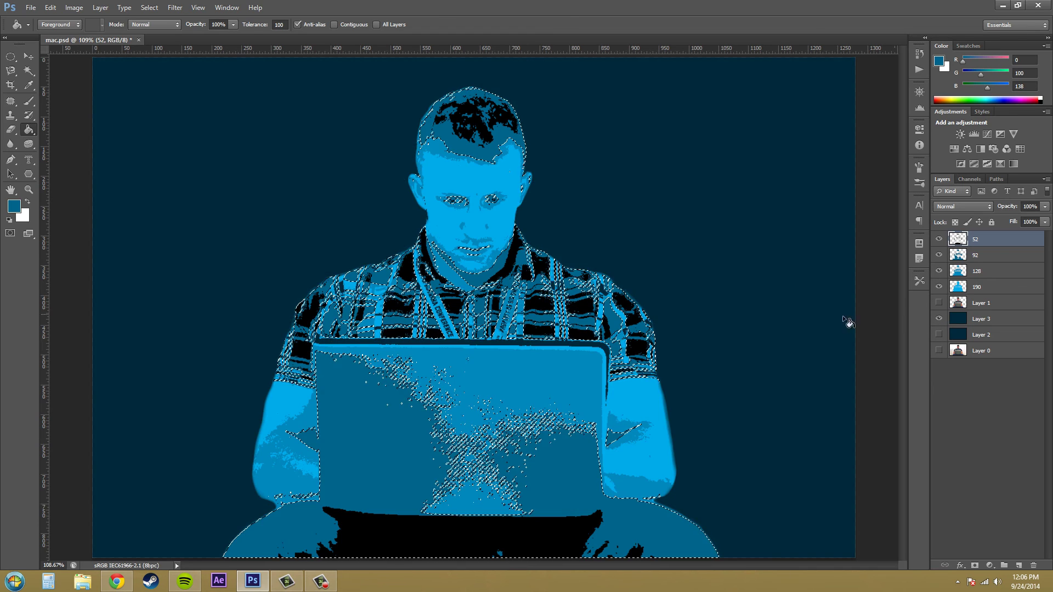
pyautogui.hotkey('ctrl', 'd')
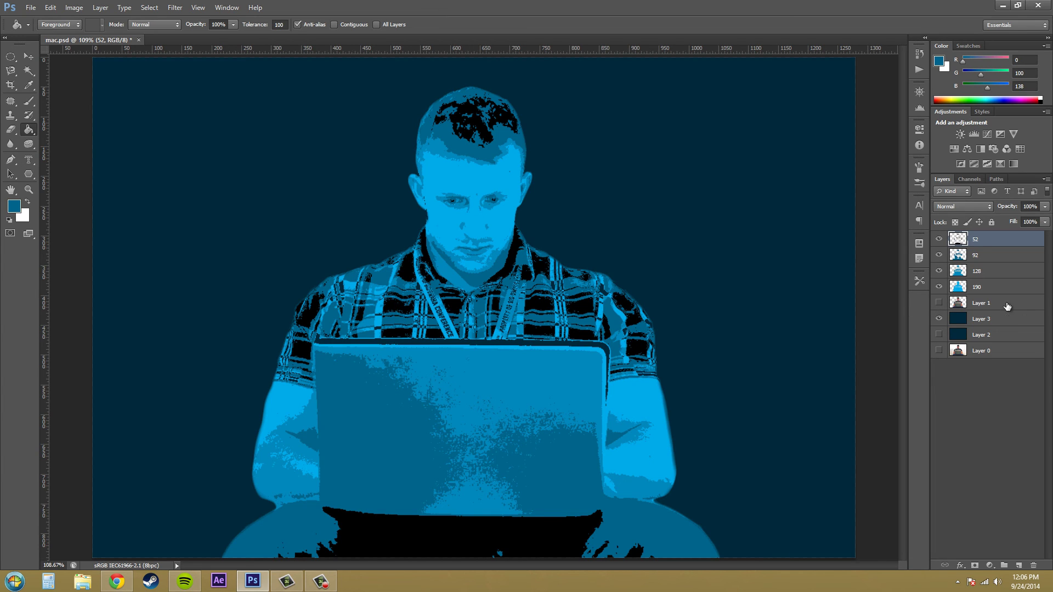
pyautogui.click(939, 303)
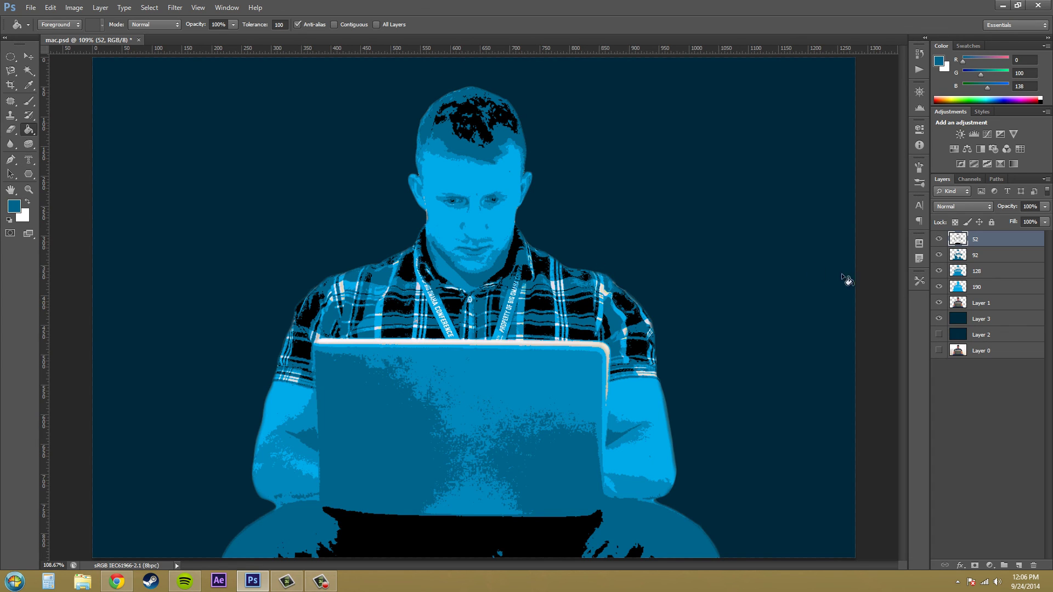
pyautogui.click(938, 303)
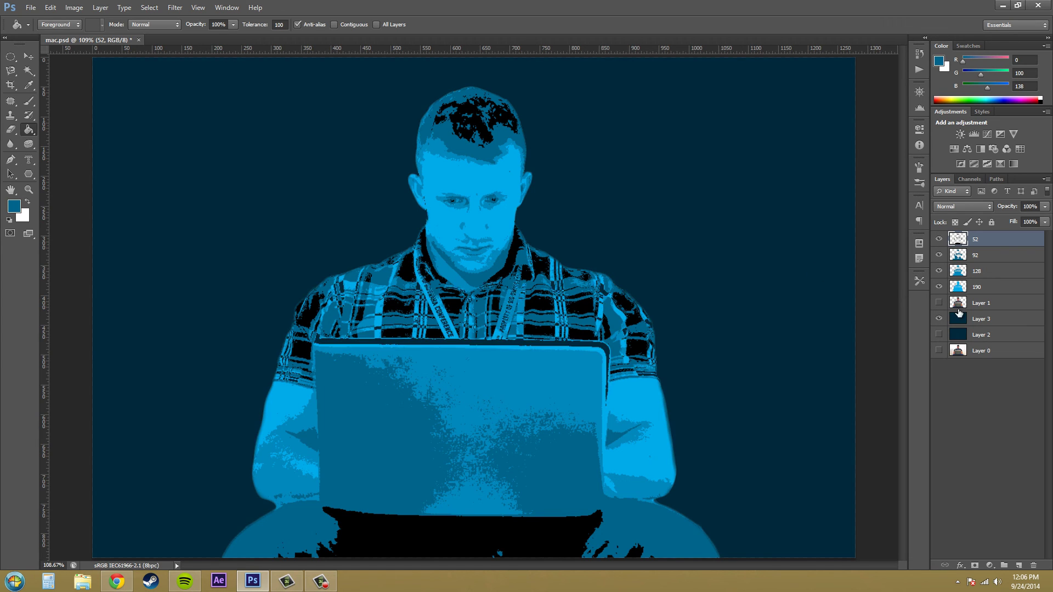
pyautogui.click(1002, 325)
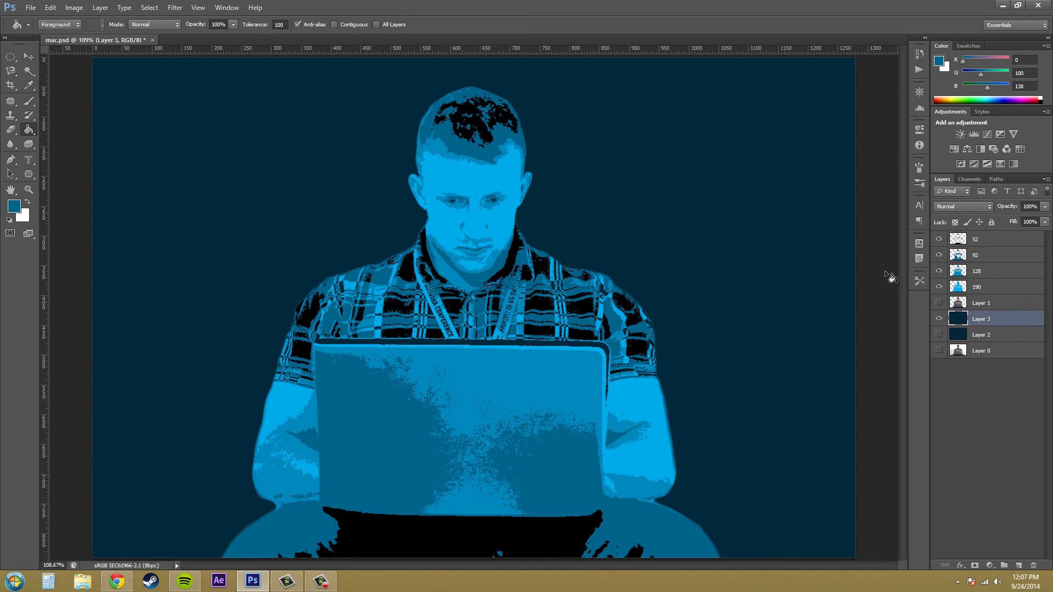